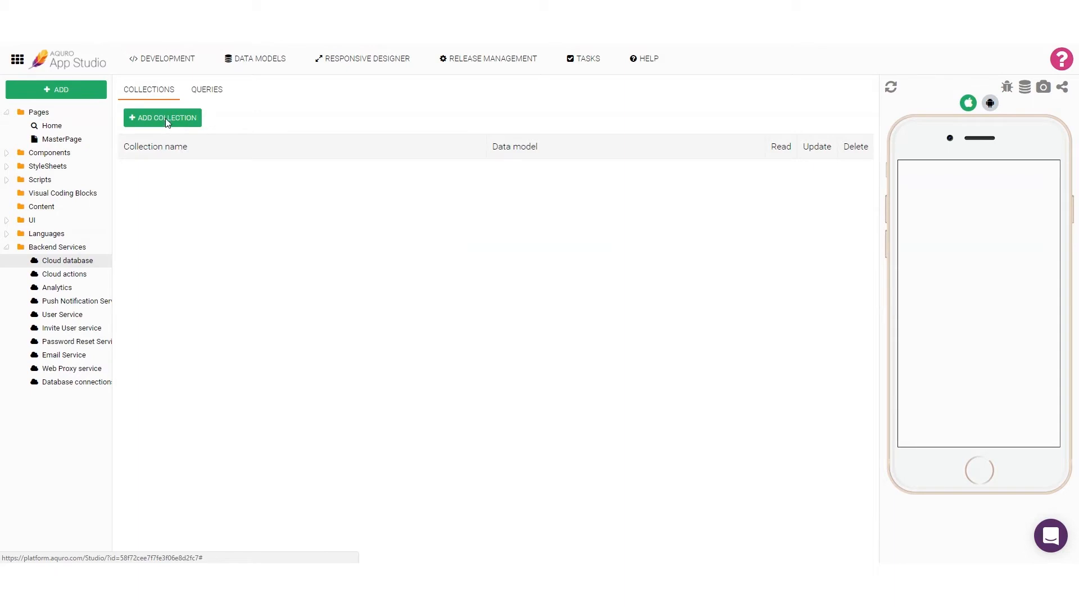
Create a cloud database collection named News that uses the NewsItemModel data model
left_click(166, 120)
left_click(391, 282)
type("News")
left_click(422, 317)
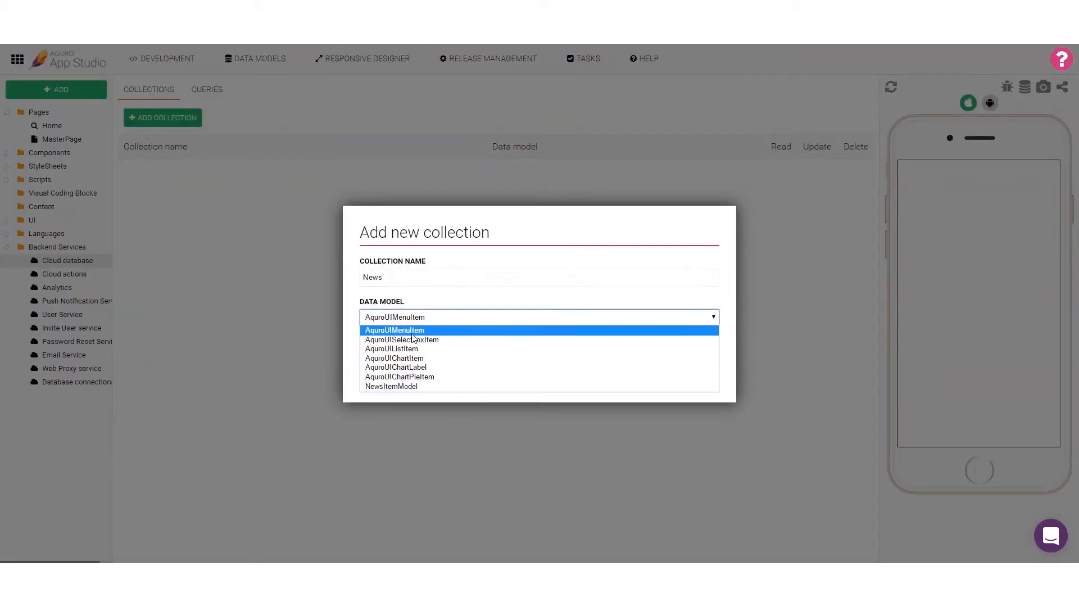
left_click(418, 387)
left_click(626, 376)
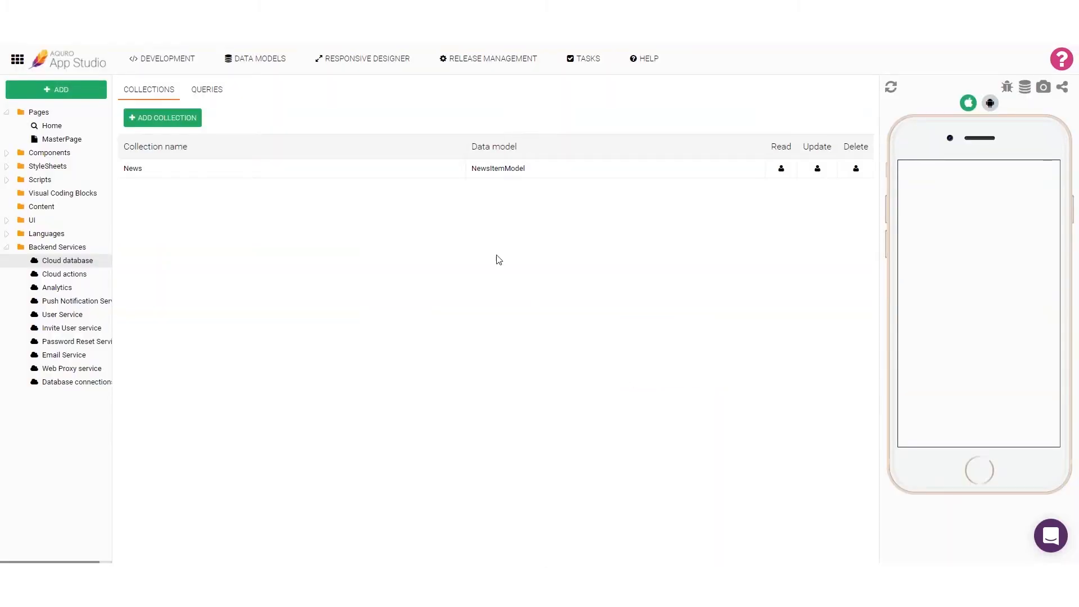
Set up content management for the News collection, displaying Image with the Image editor, Summary as Text and Body as Large text, and save
left_click(394, 169)
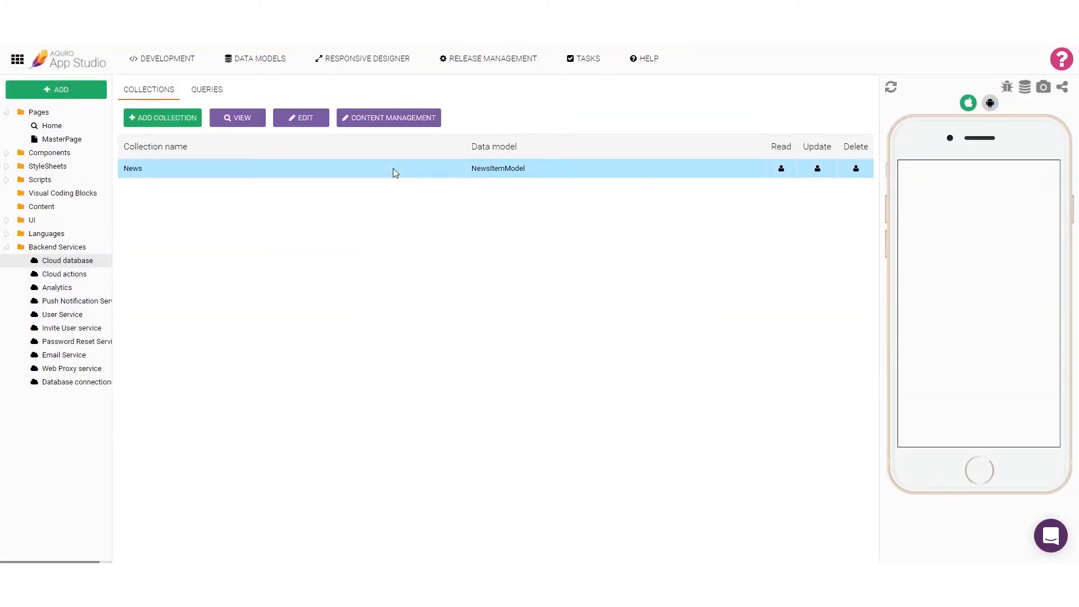
left_click(403, 119)
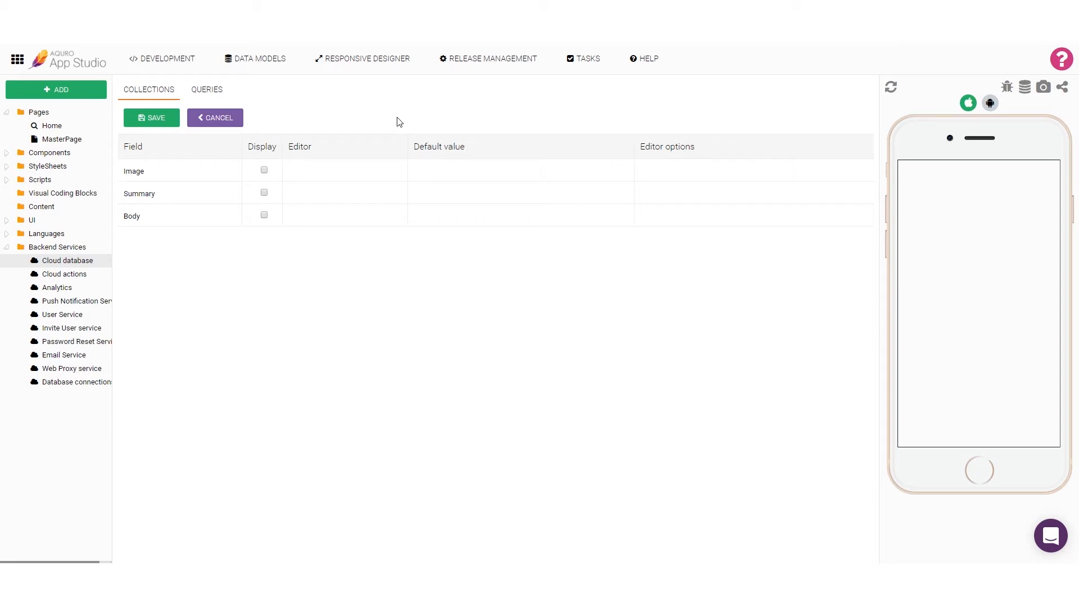
left_click(264, 170)
left_click(300, 171)
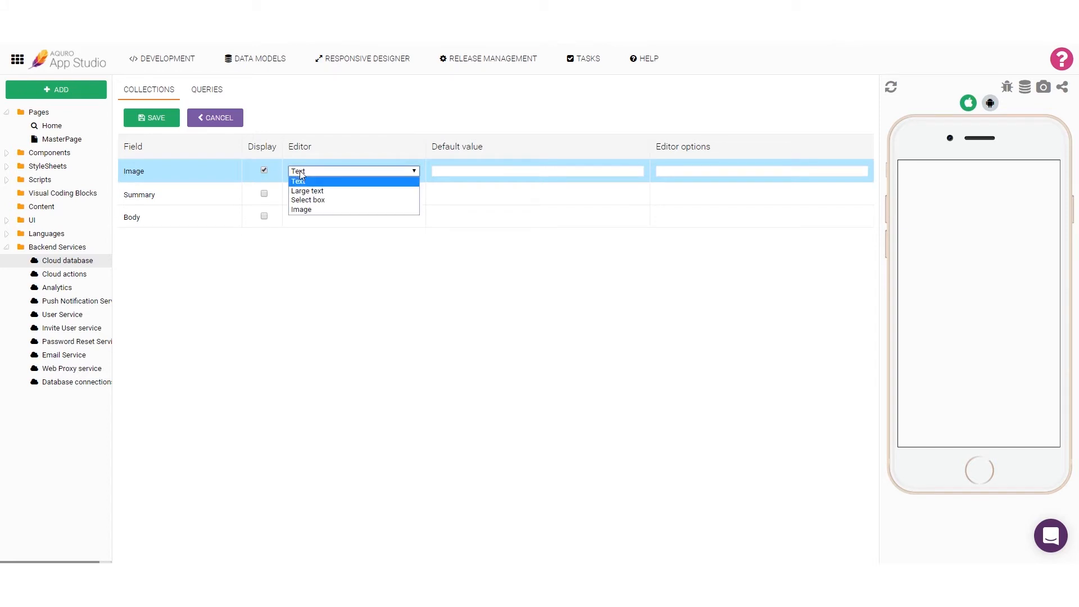
left_click(308, 208)
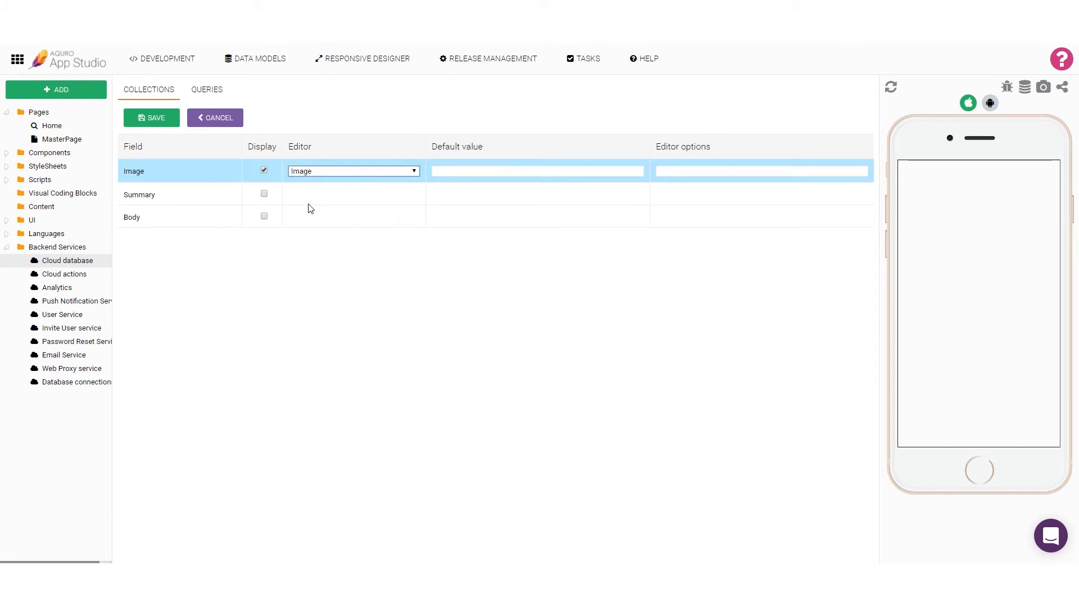
left_click(265, 195)
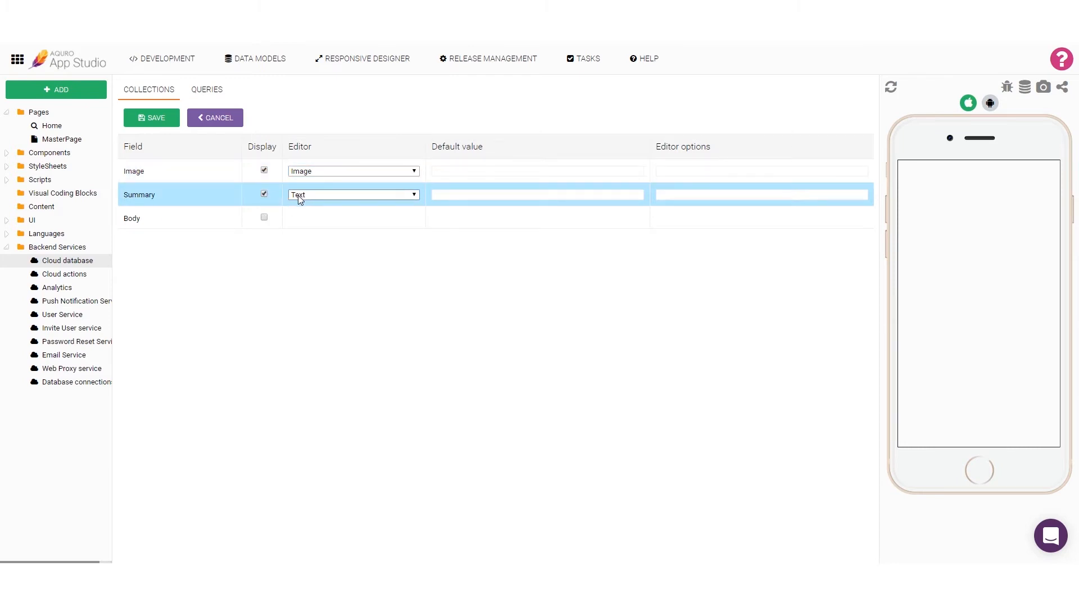
left_click(264, 218)
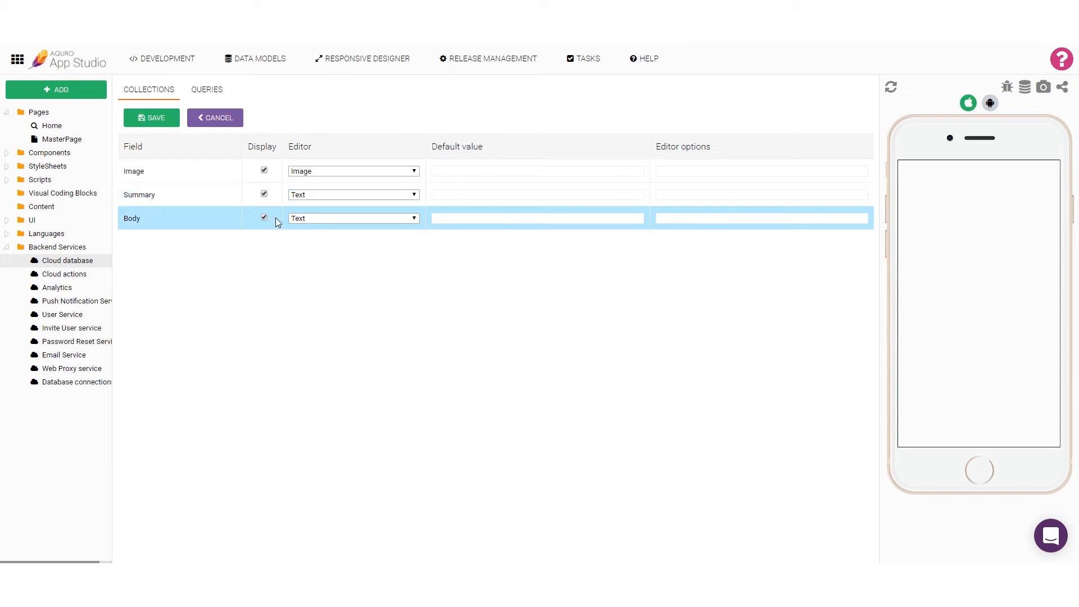
left_click(296, 220)
left_click(307, 238)
left_click(164, 119)
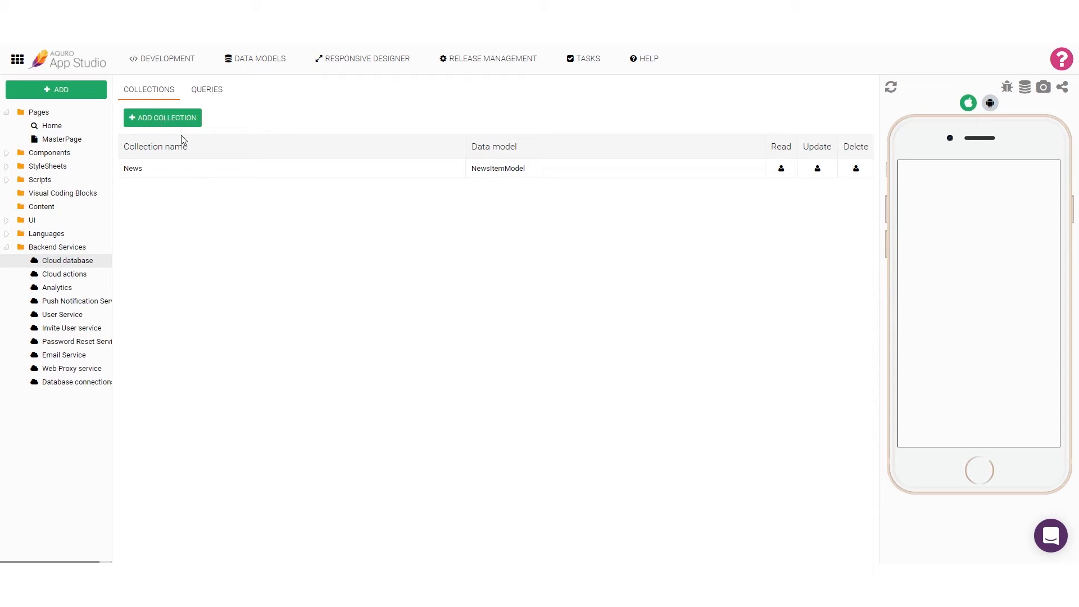
Set the News collection's list/read objects permission to Everyone and save the settings
left_click(228, 174)
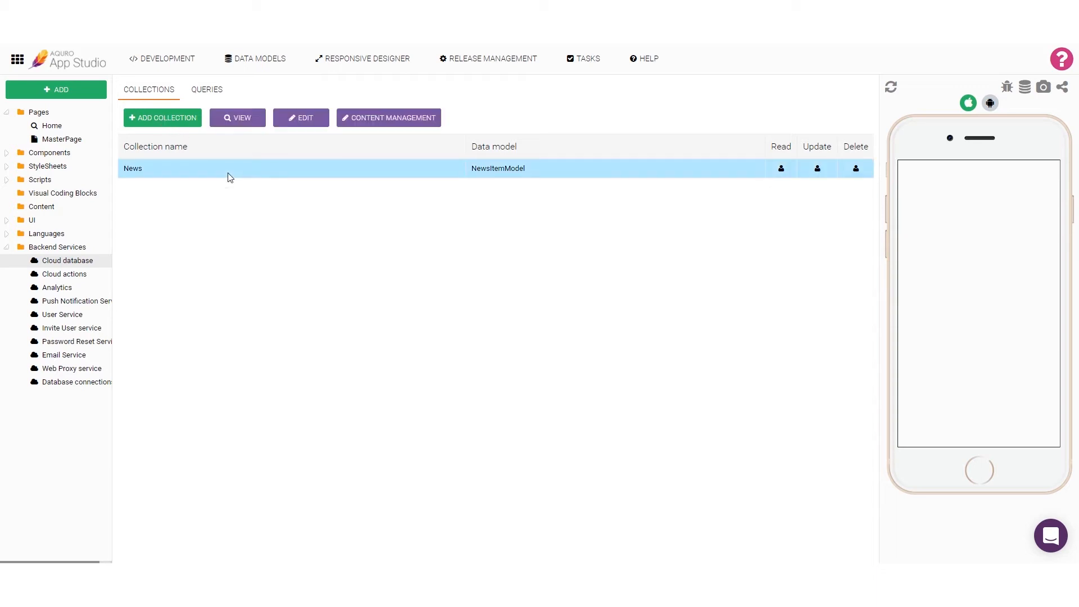
left_click(289, 120)
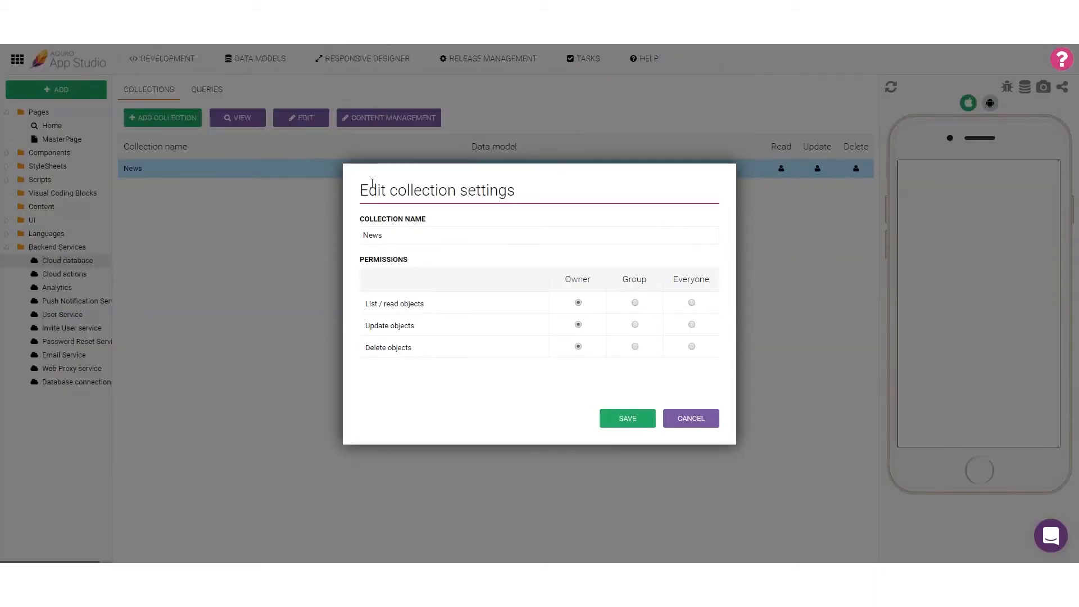
left_click(692, 303)
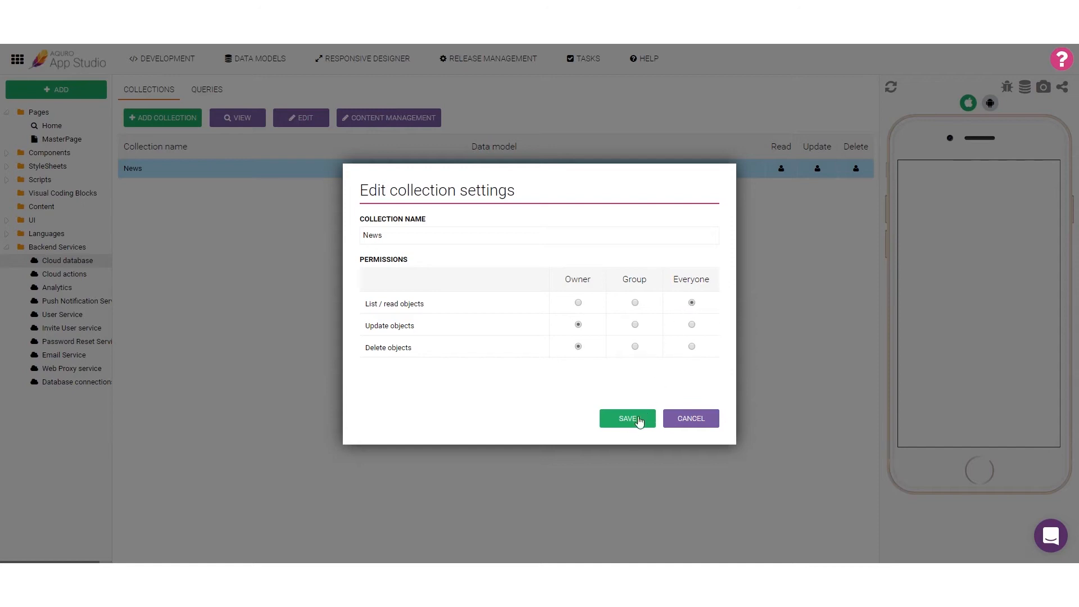
left_click(639, 420)
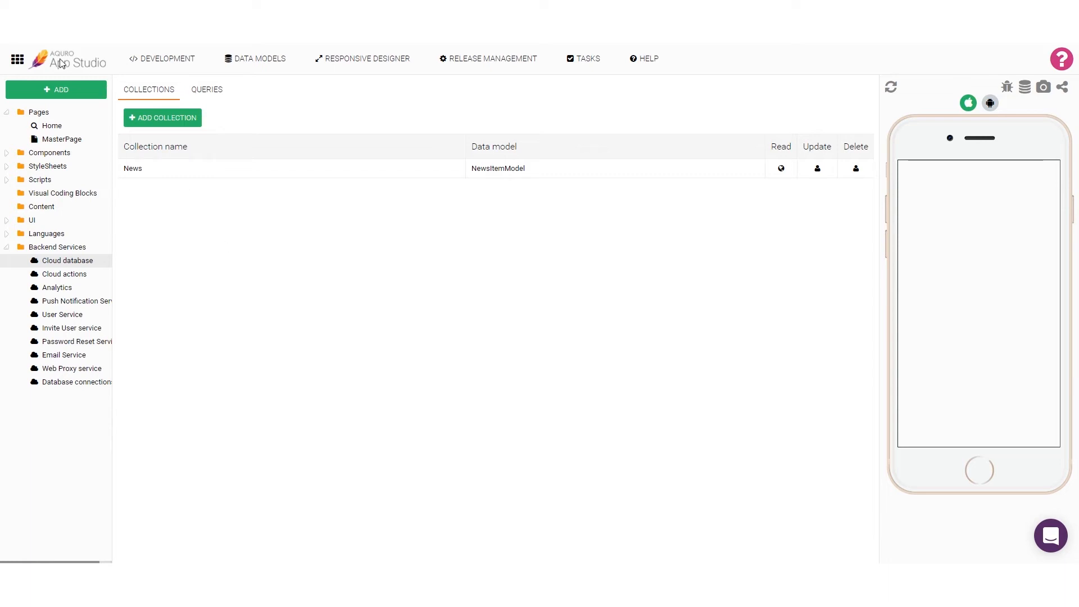
Switch to App Manager's cloud services and open the content of the News app's News collection
left_click(18, 60)
left_click(112, 113)
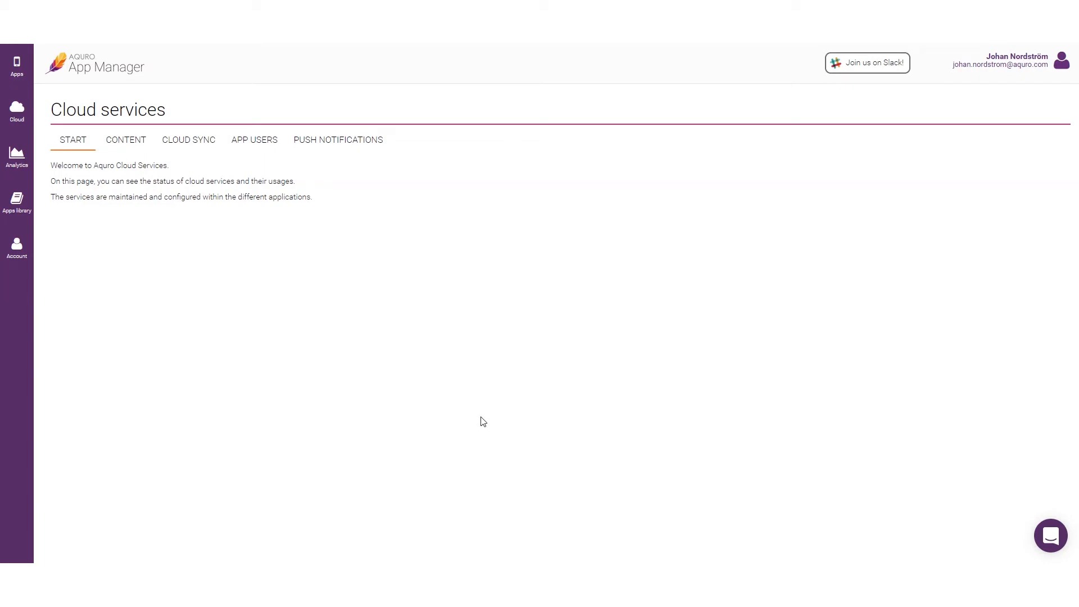
left_click(118, 147)
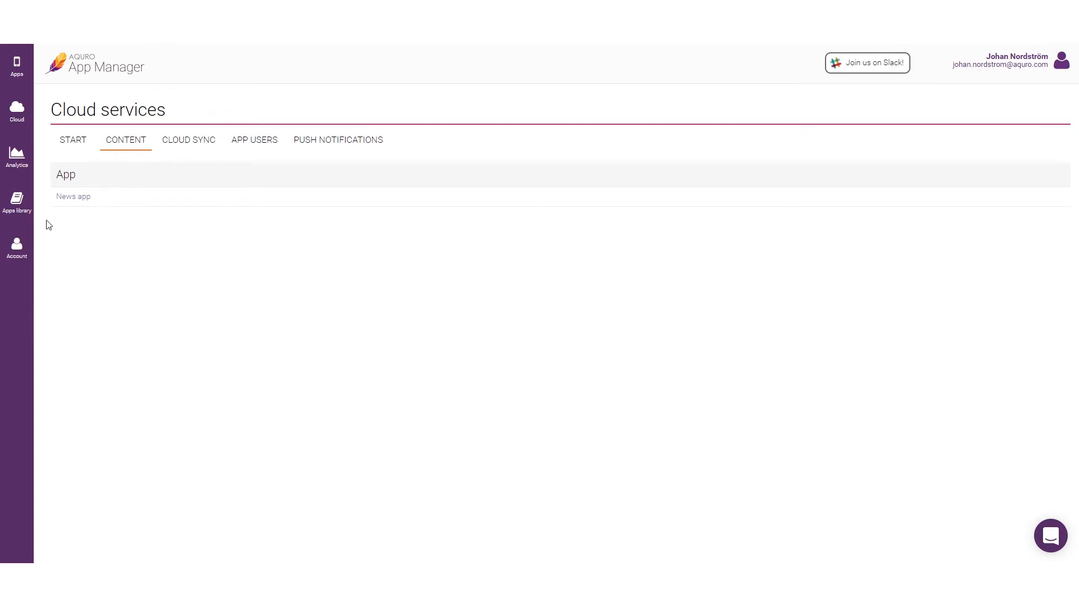
left_click(70, 200)
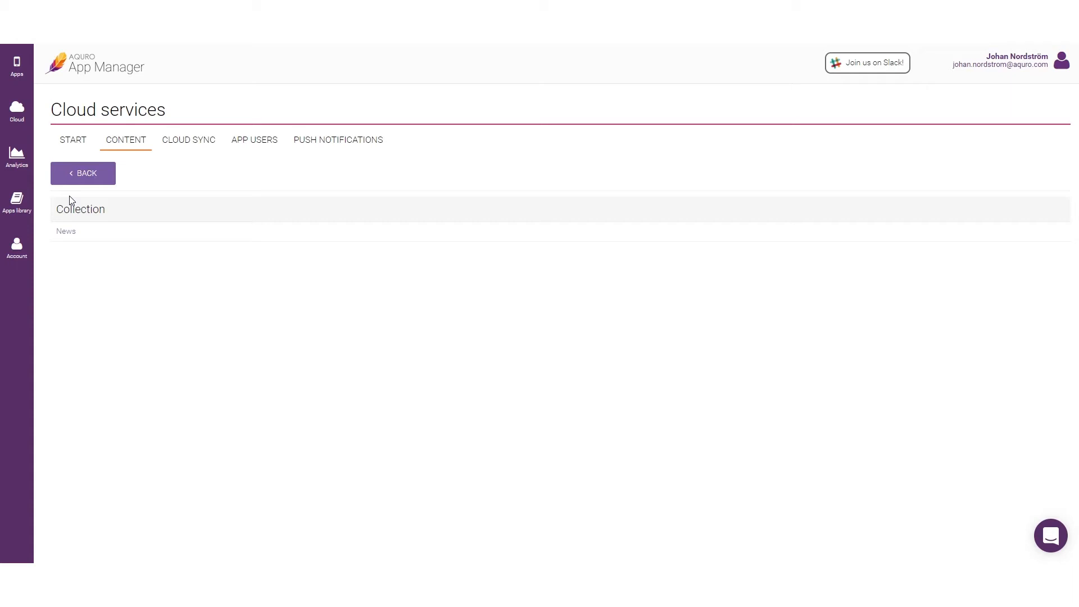
left_click(70, 231)
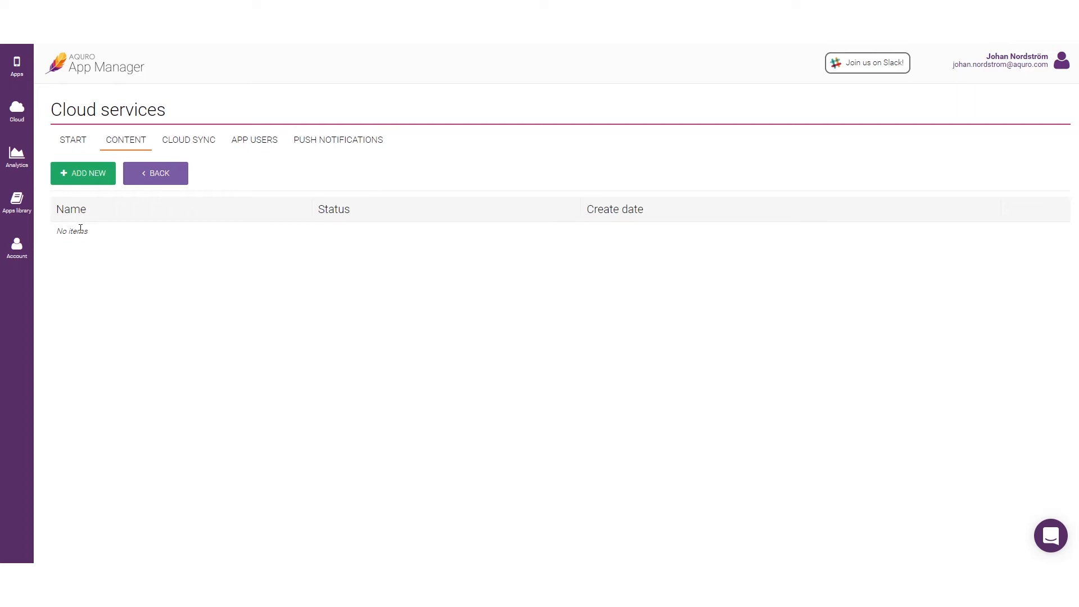
Add a new content item named First and upload the newspaper icon as its image
left_click(93, 183)
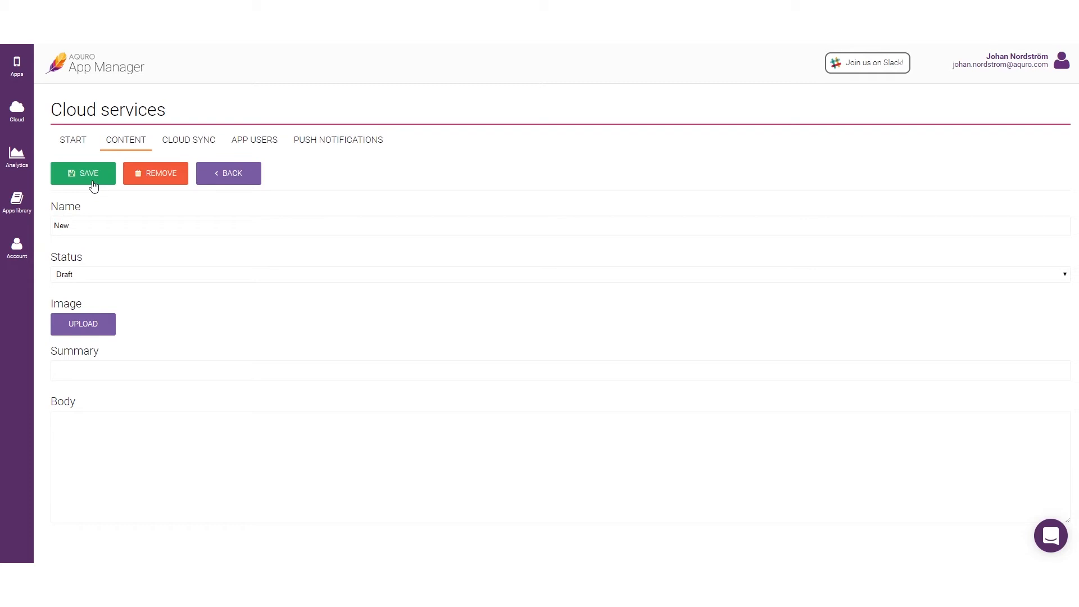
left_click_drag(88, 226, 39, 243)
type("First")
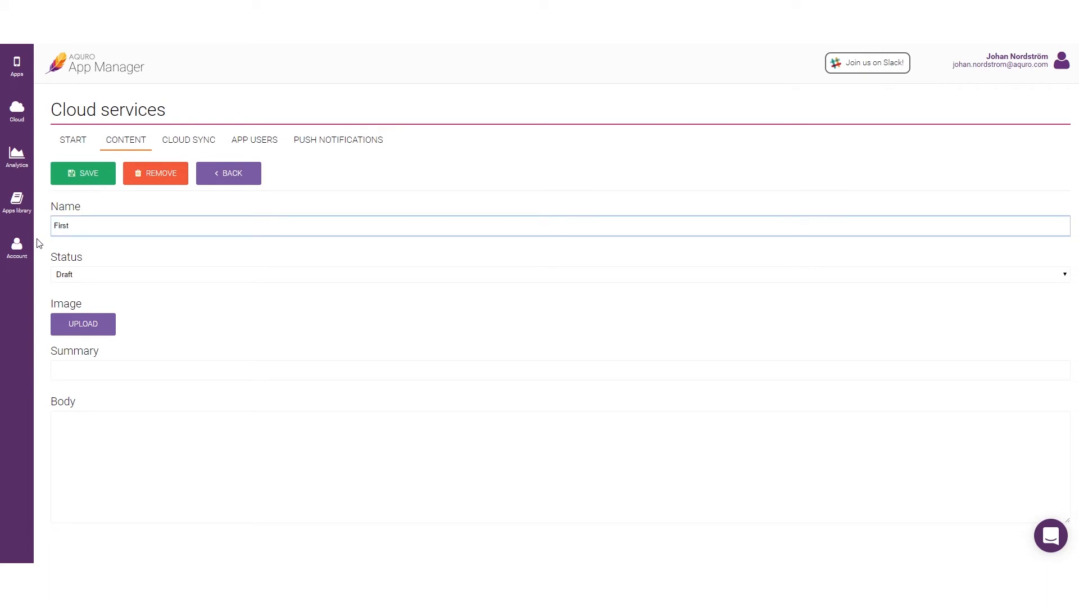
left_click(80, 324)
left_click(244, 202)
double_click(244, 203)
Enter the summary "First news item" and the body "This is the first news article I'm publishing from Aquro App Manager."
left_click(110, 497)
type("First news item")
key("Tab")
type("This is the first news article I'm publishing from Aquro App Manager.")
Set the First item's status to Published and save it
scroll(141, 419, "up", 2)
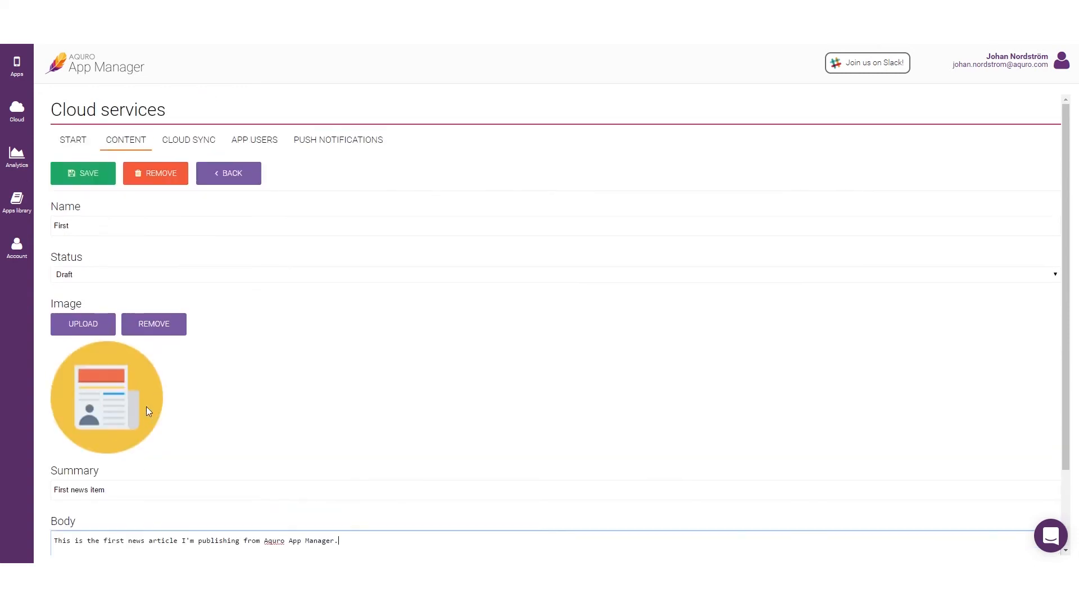
scroll(146, 407, "down", 1)
left_click(93, 218)
left_click(86, 241)
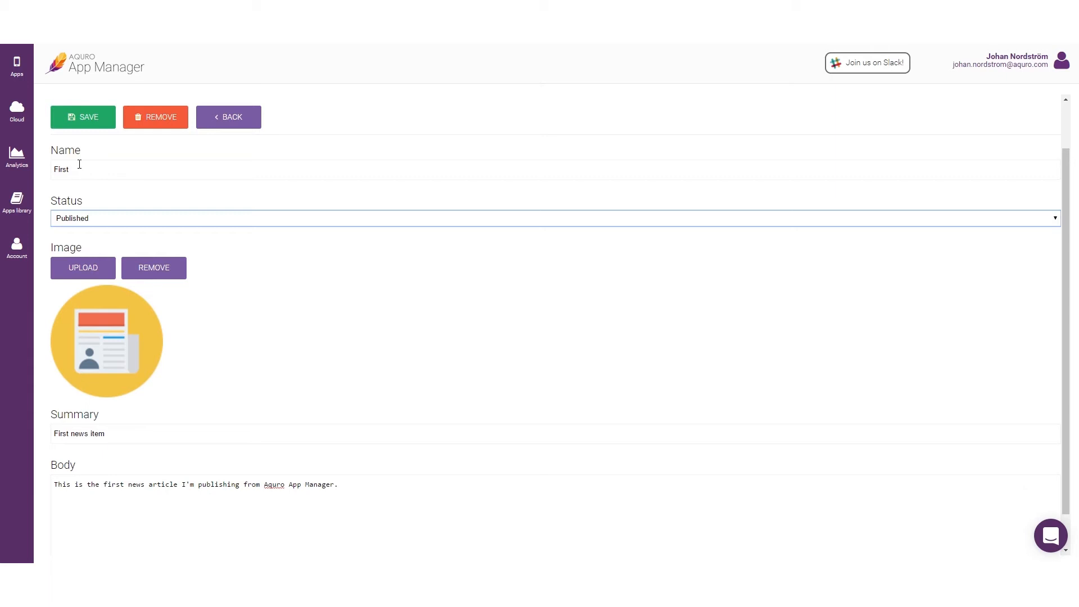
scroll(79, 164, "up", 1)
left_click(84, 176)
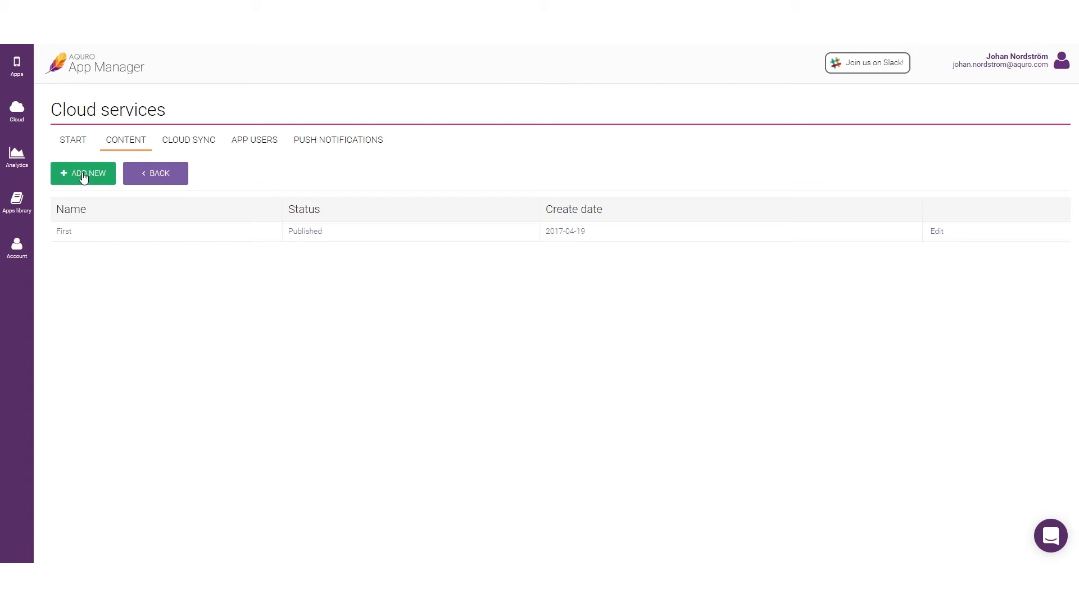
Reopen the News app in App Studio and show its cloud database
left_click(20, 68)
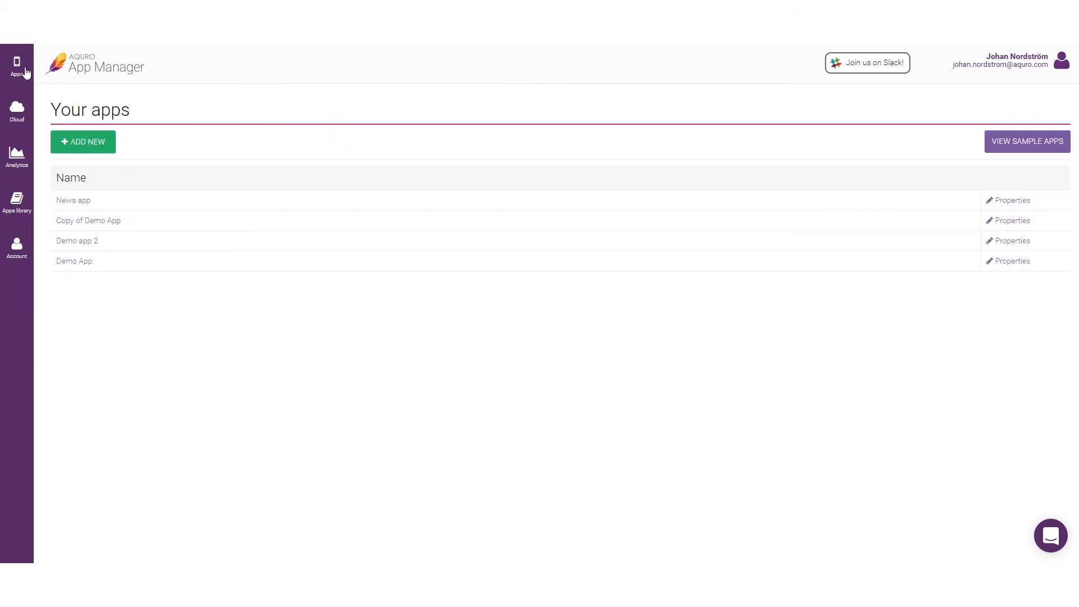
left_click(88, 202)
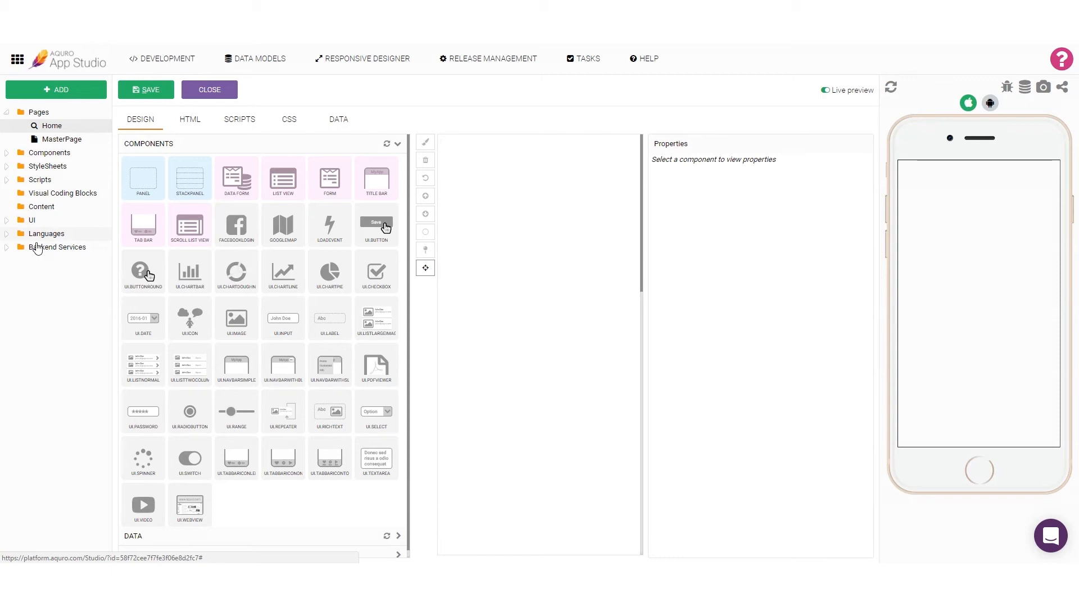
left_click(6, 248)
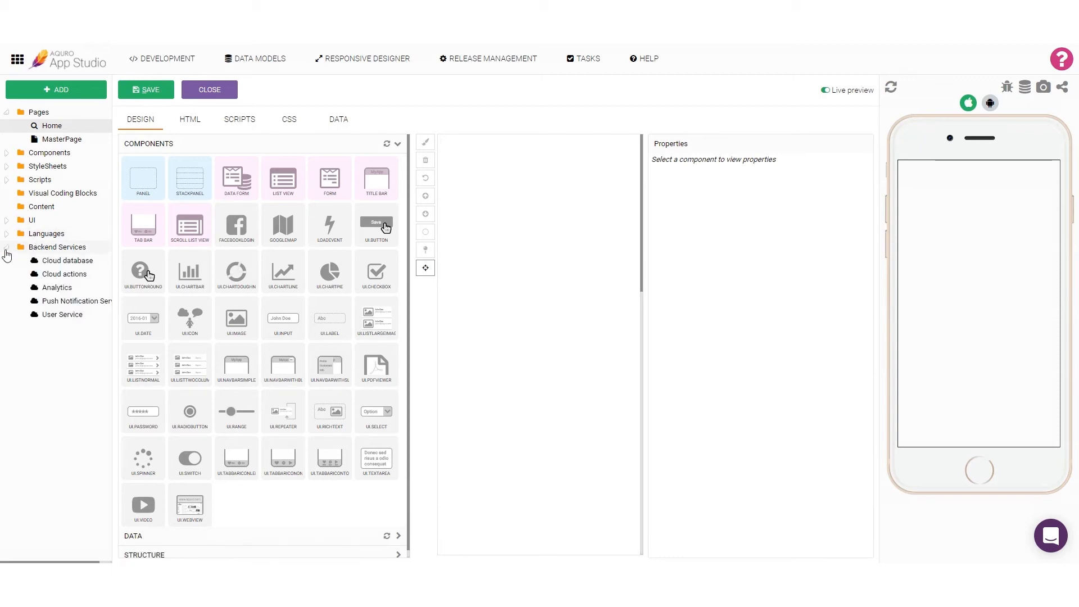
left_click(39, 262)
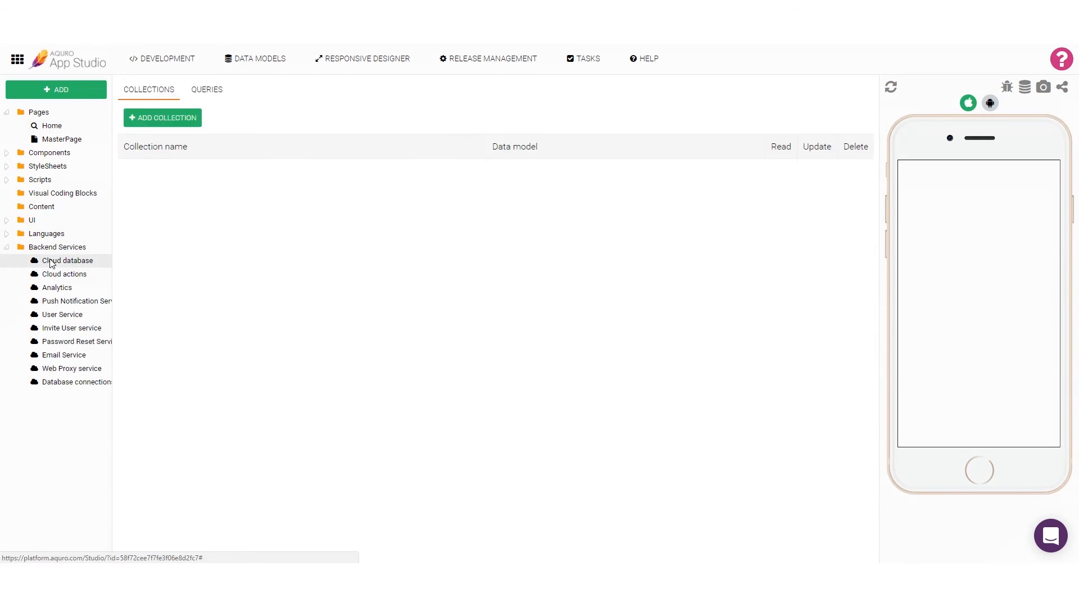
Create a query named ListNews on the News collection
left_click(206, 91)
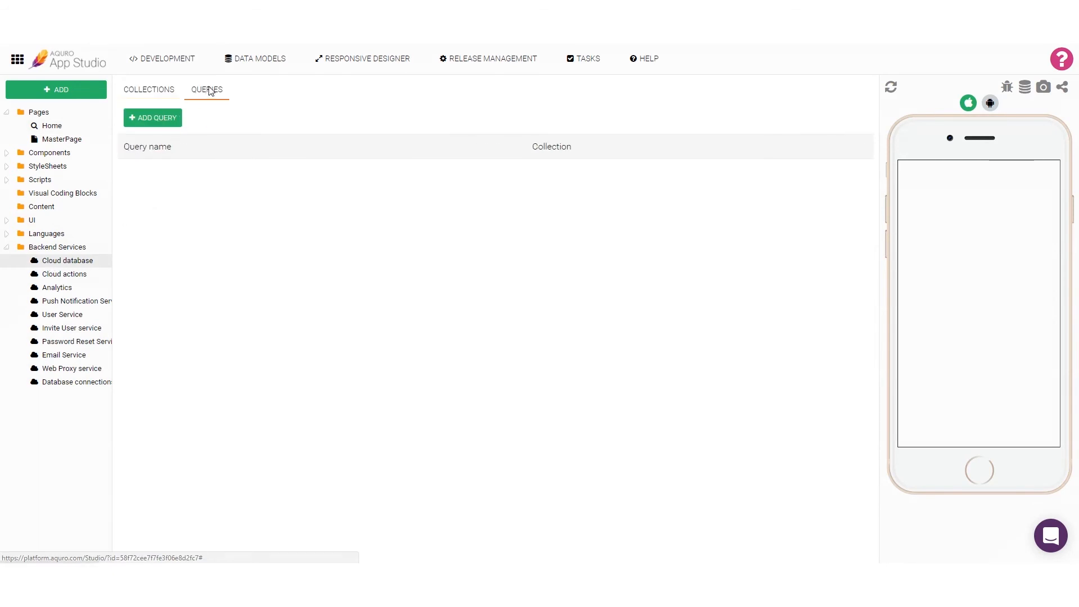
left_click(172, 129)
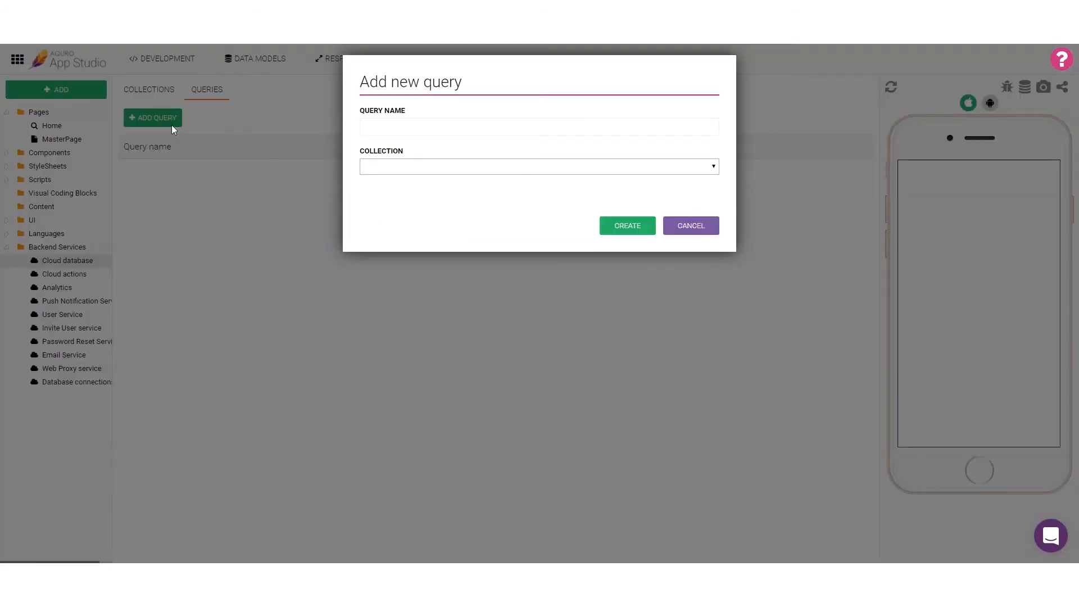
left_click(381, 281)
type("ListNews")
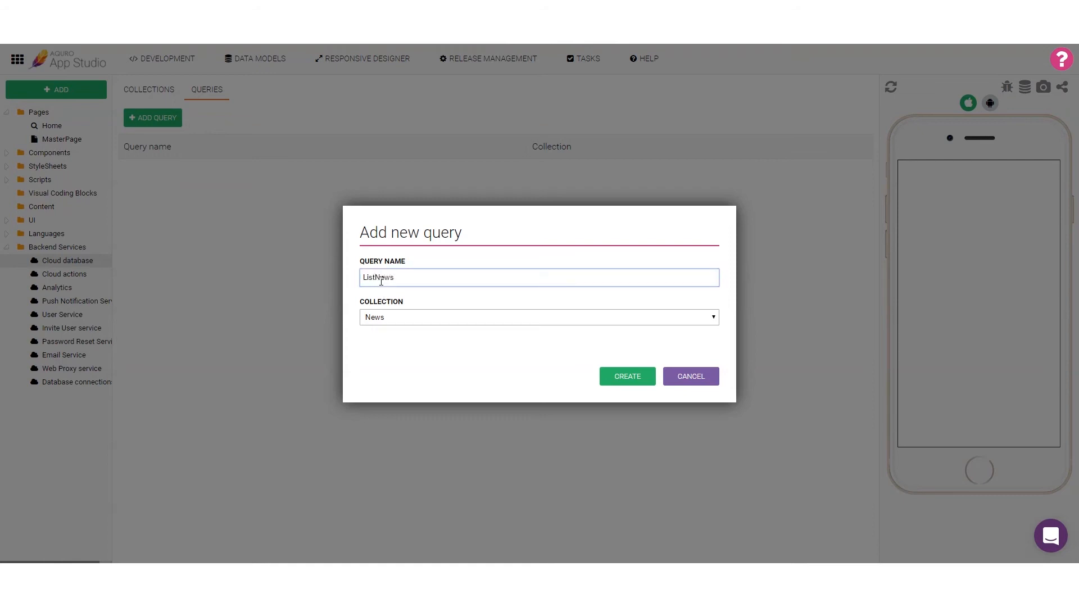
left_click(631, 378)
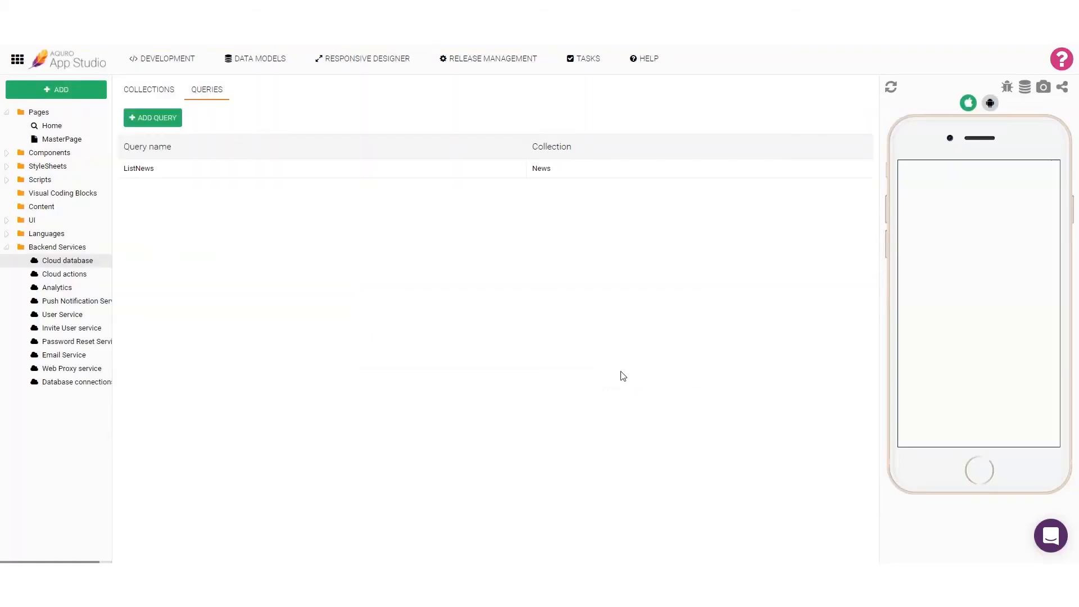
Give the ListNews query the condition __contentStatus == 1 and run a test of it
left_click(329, 173)
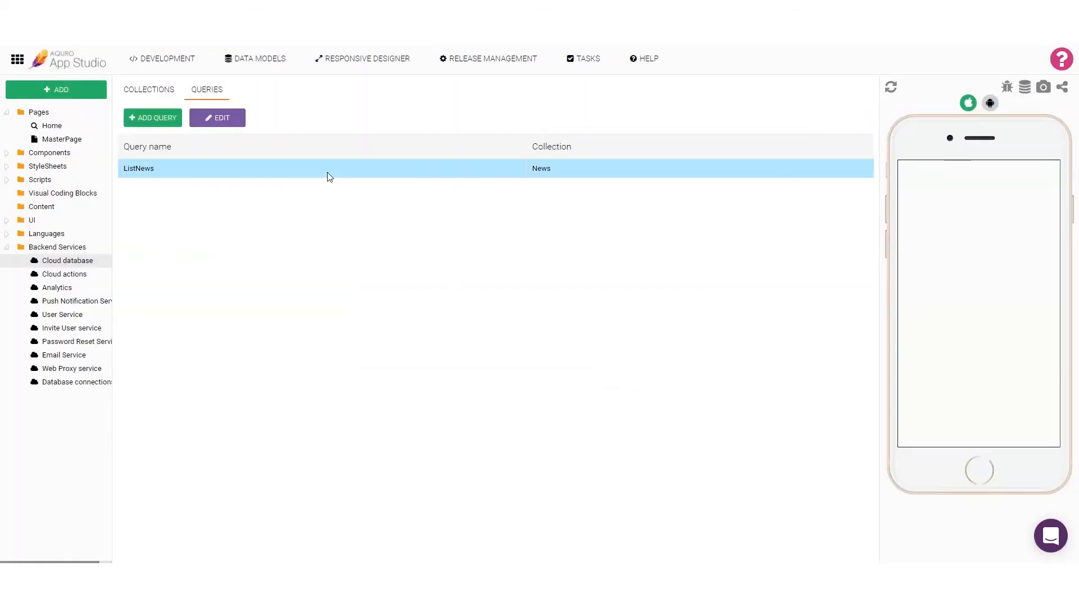
left_click(234, 123)
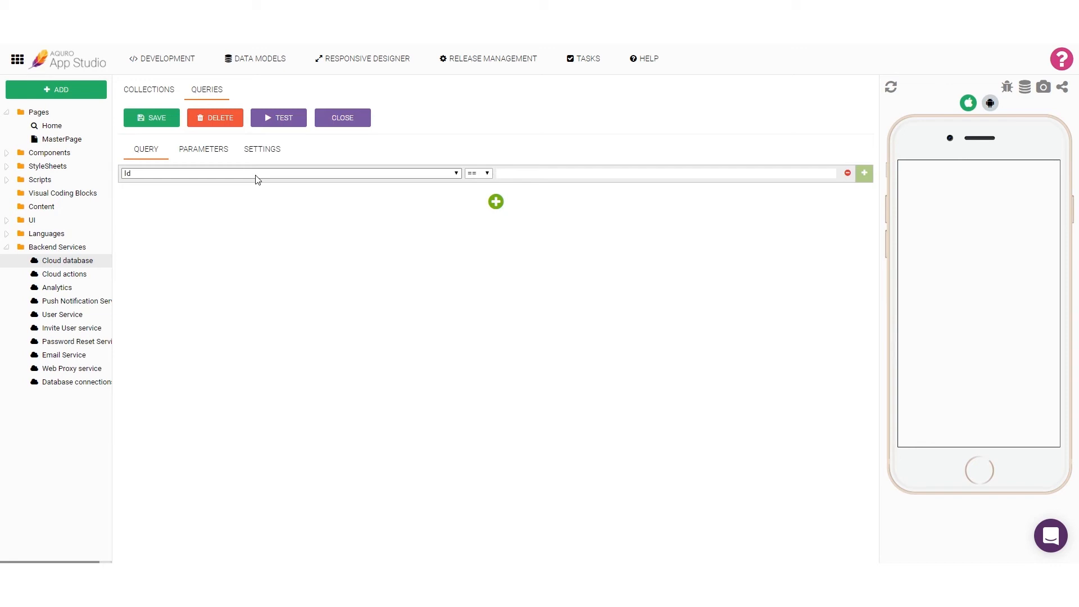
left_click(257, 175)
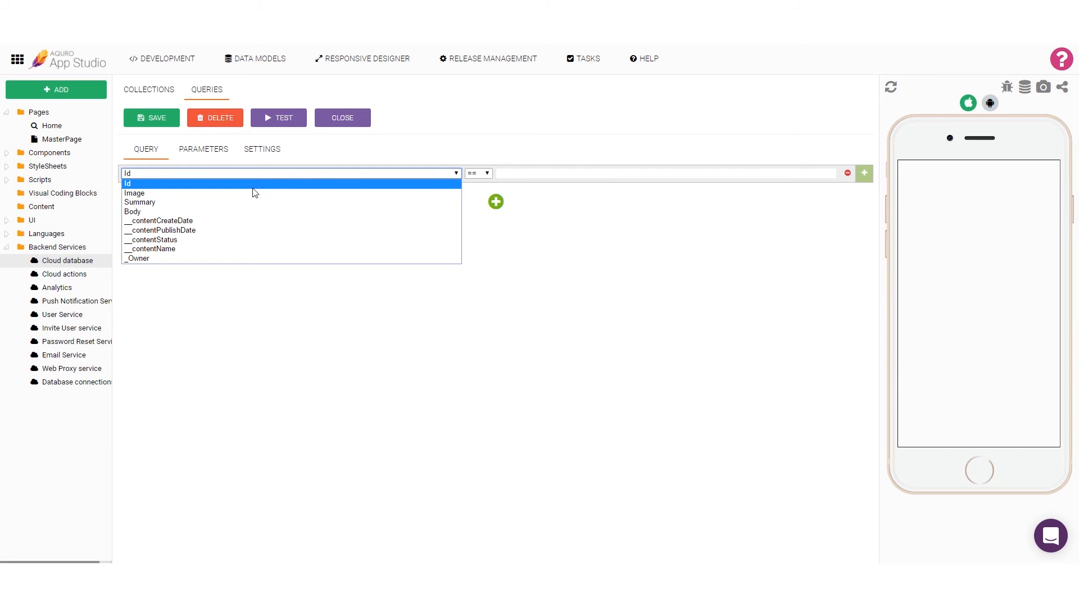
left_click(245, 242)
left_click(506, 174)
type("1")
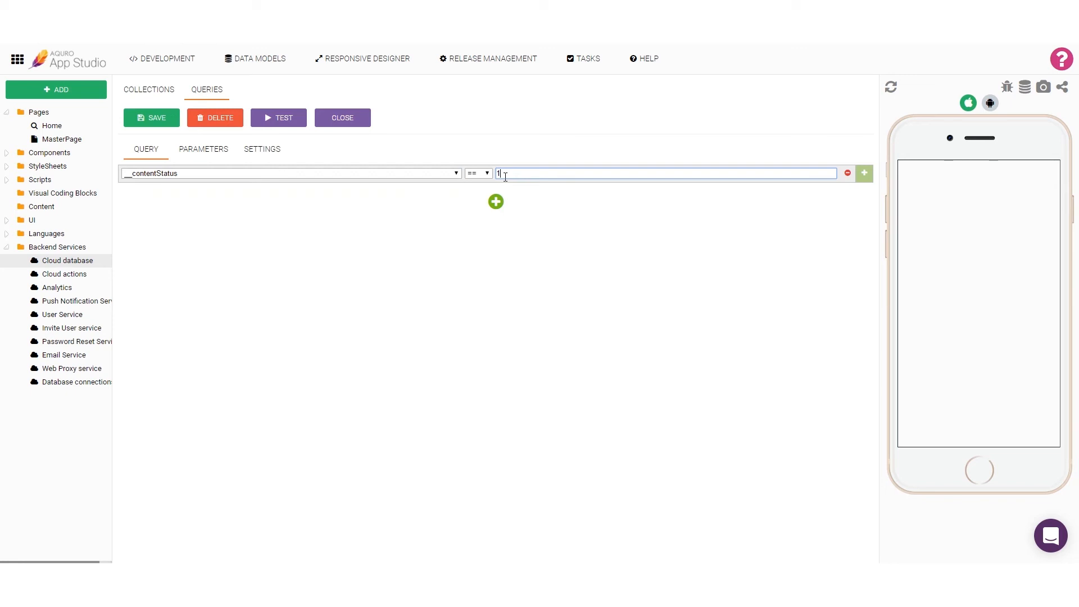
left_click(299, 128)
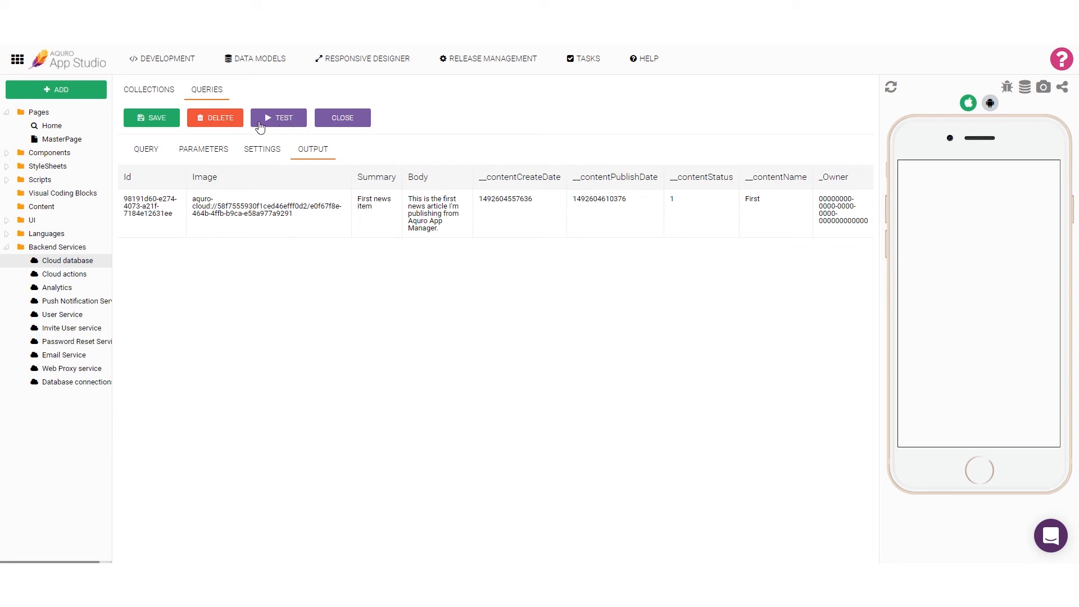
Save the ListNews query and open the Home page for editing
left_click(164, 120)
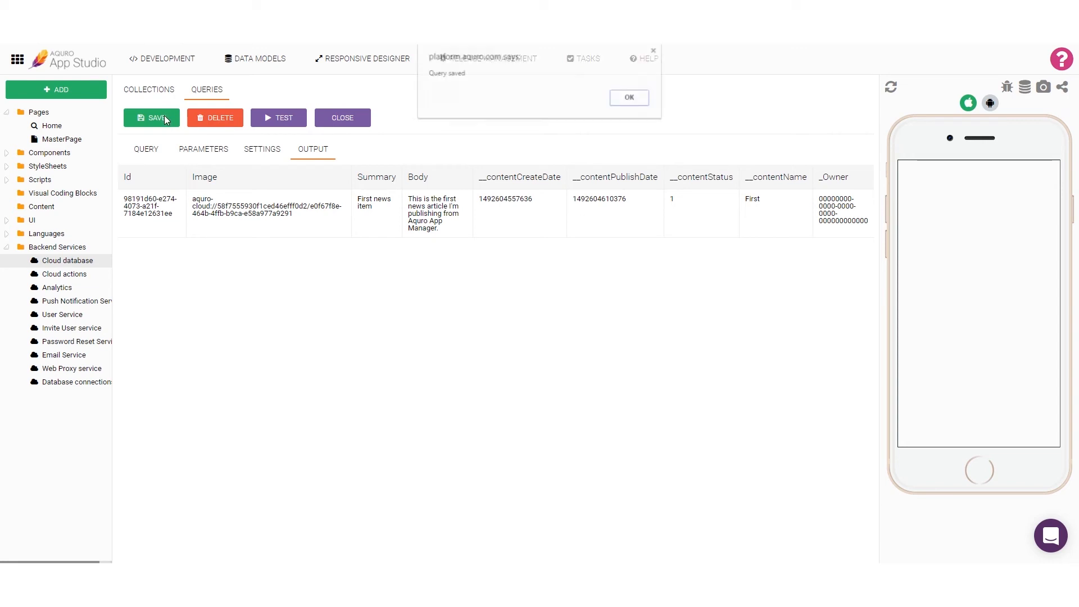
left_click(639, 100)
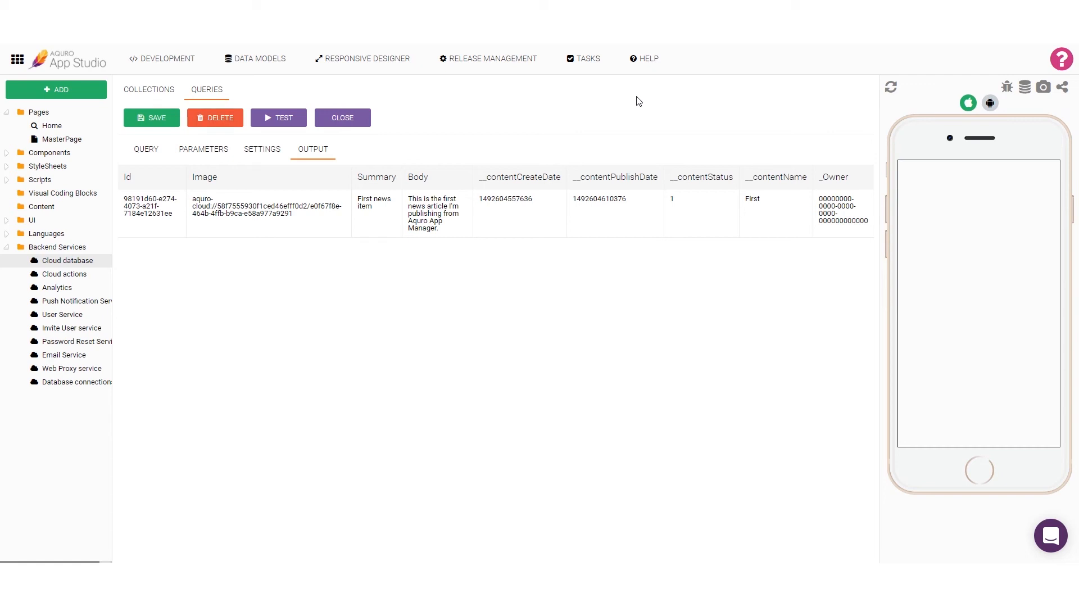
left_click(74, 126)
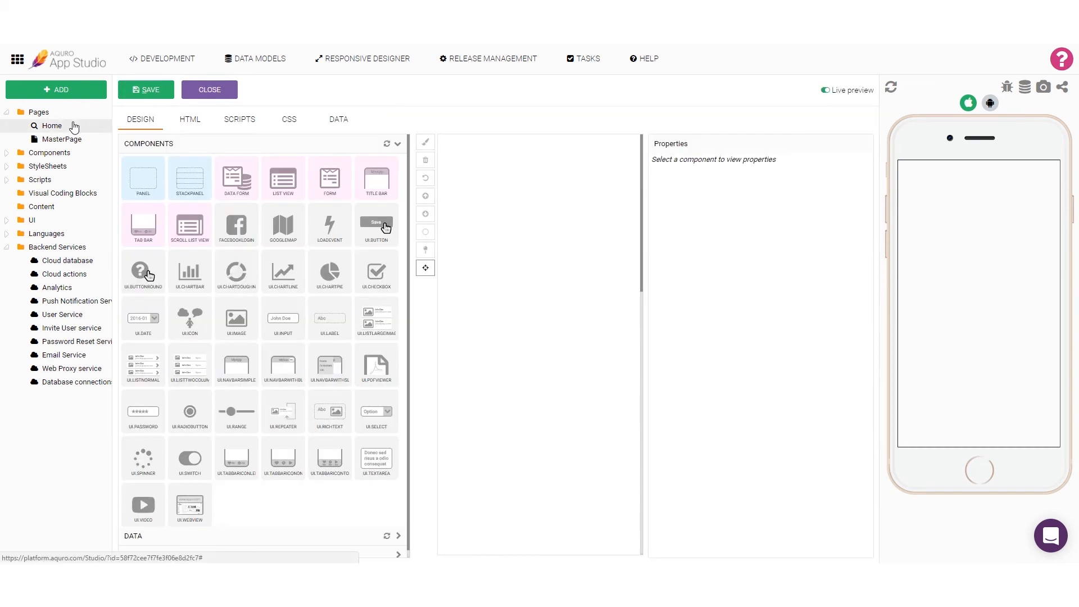
Add a private, temporary data collection named NewsItems based on NewsItemModel to the Home page
left_click(339, 120)
left_click(153, 152)
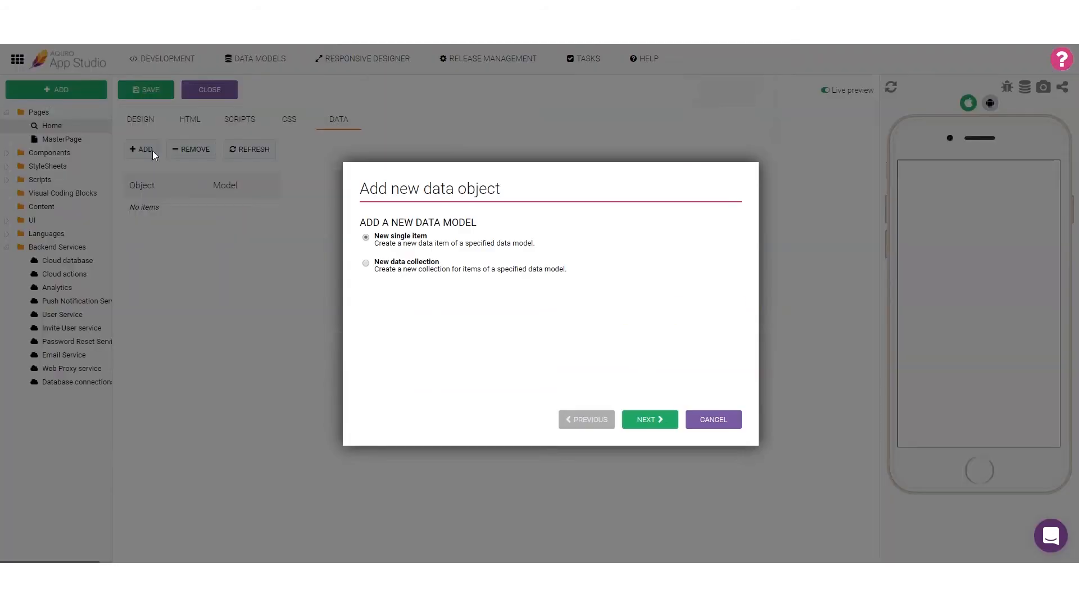
left_click(366, 263)
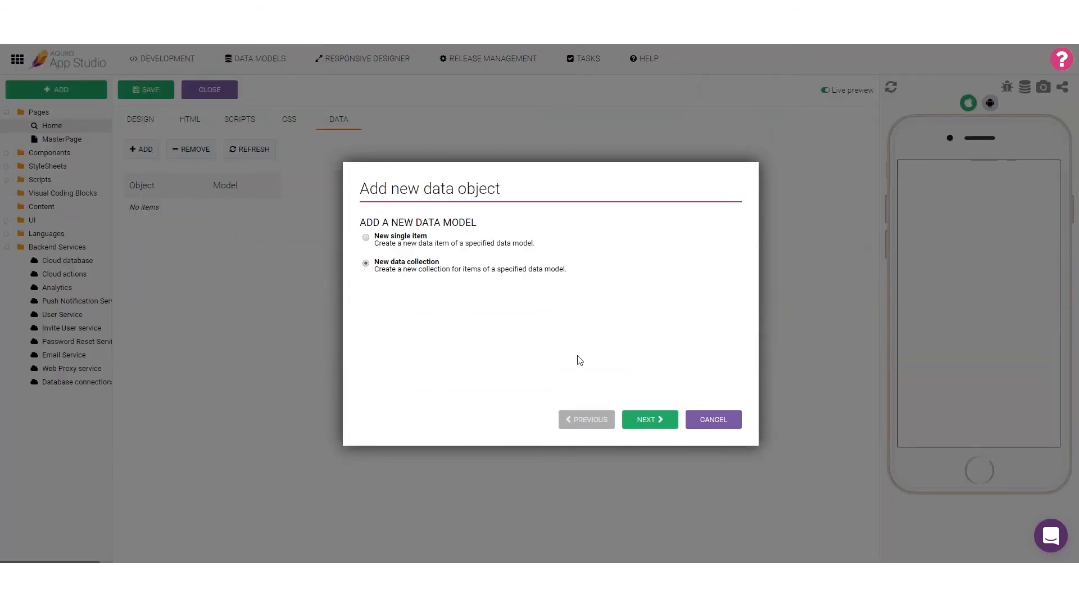
left_click(631, 421)
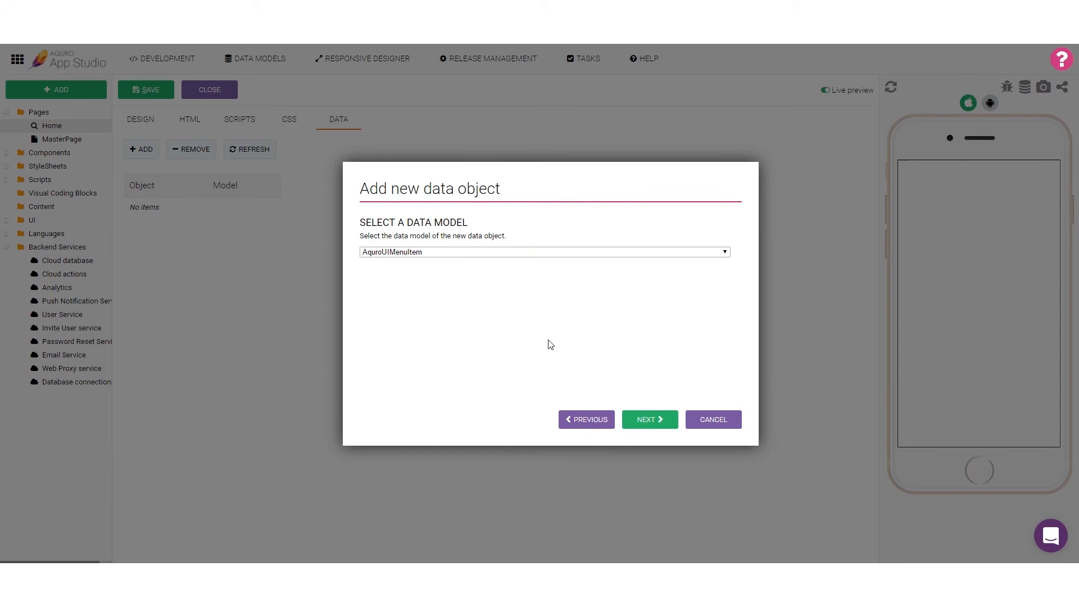
left_click(377, 253)
left_click(410, 324)
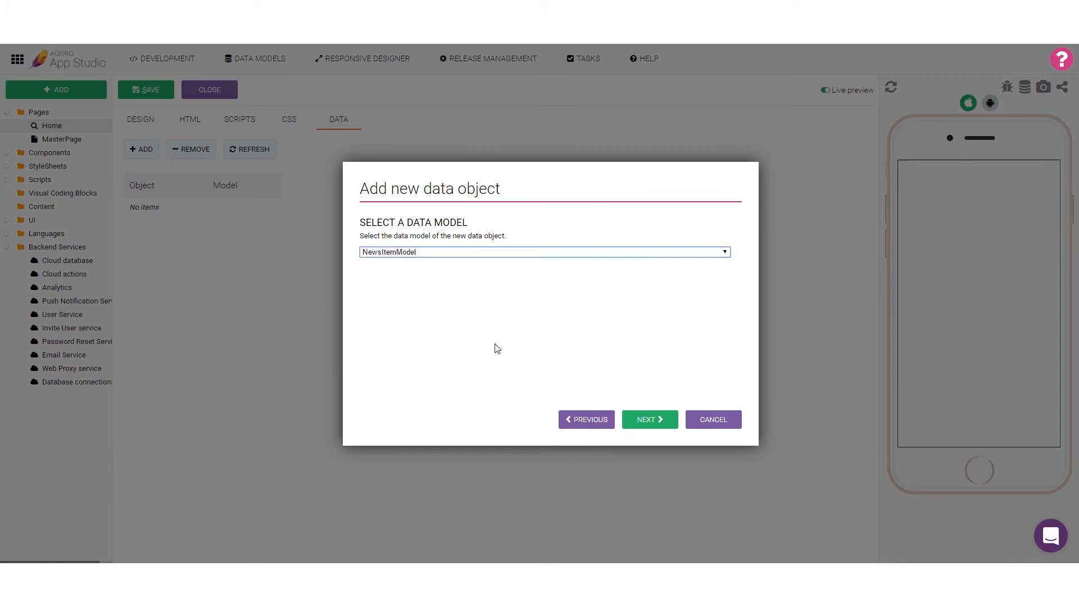
left_click(632, 422)
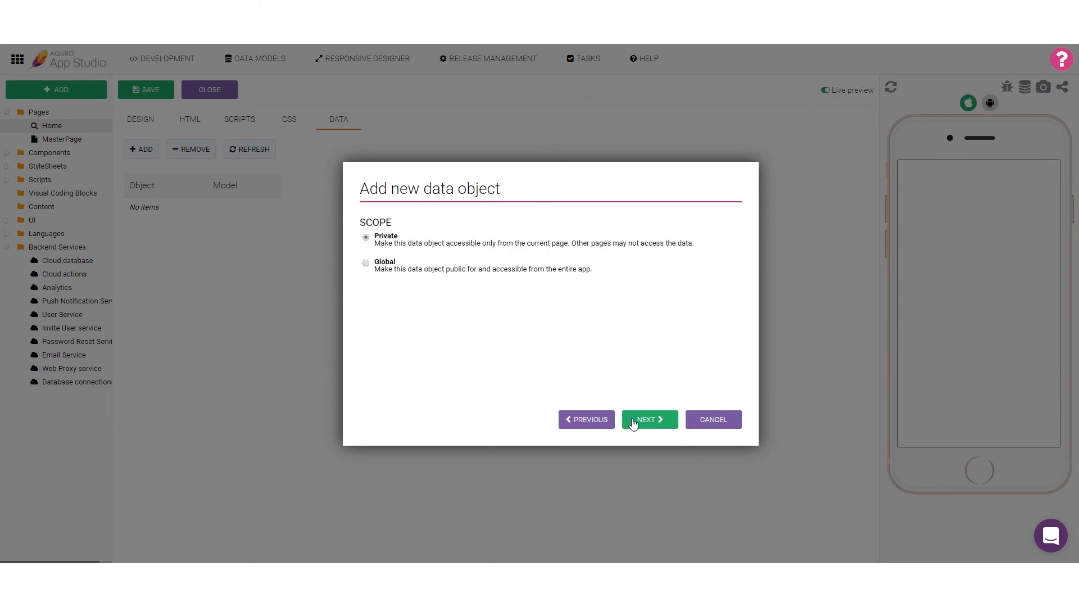
left_click(633, 421)
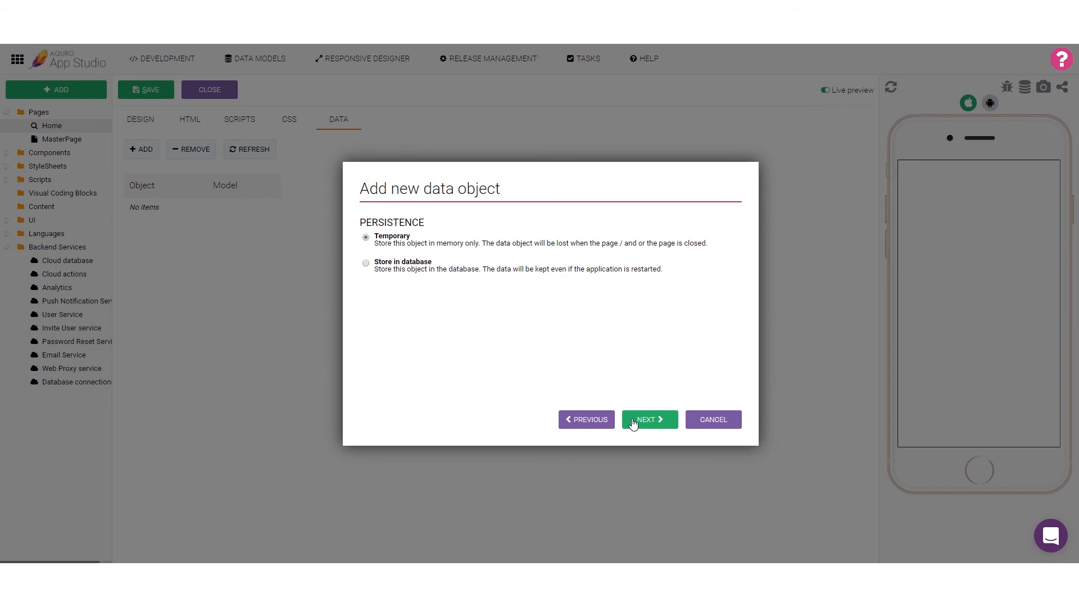
left_click(633, 422)
type("NewsItems")
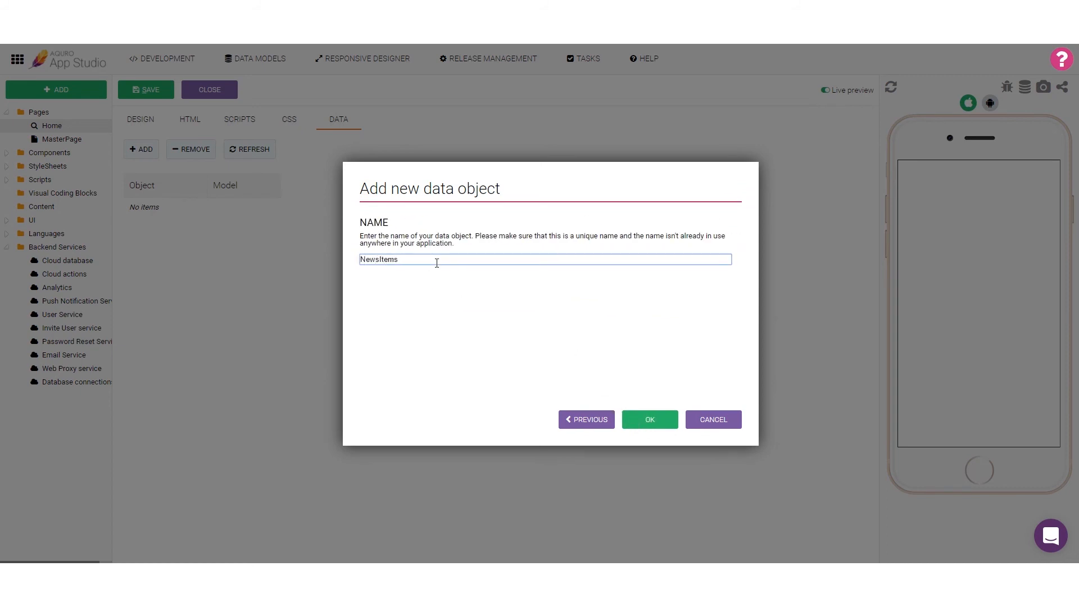
left_click(646, 421)
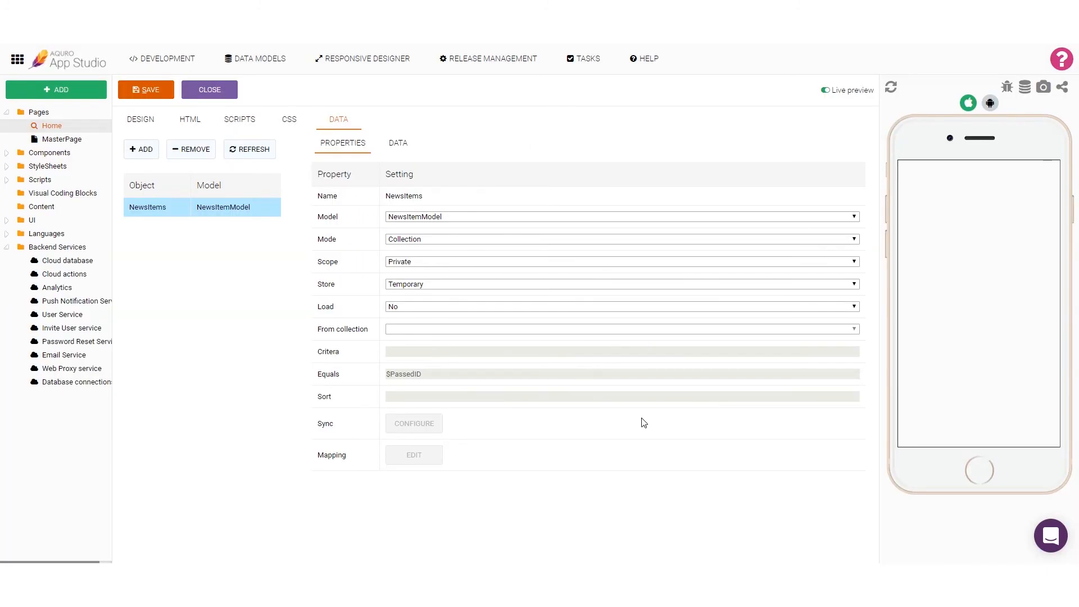
Place a UI.ListLargeImage component at the top of the Home page design and anchor its right side too
left_click(148, 120)
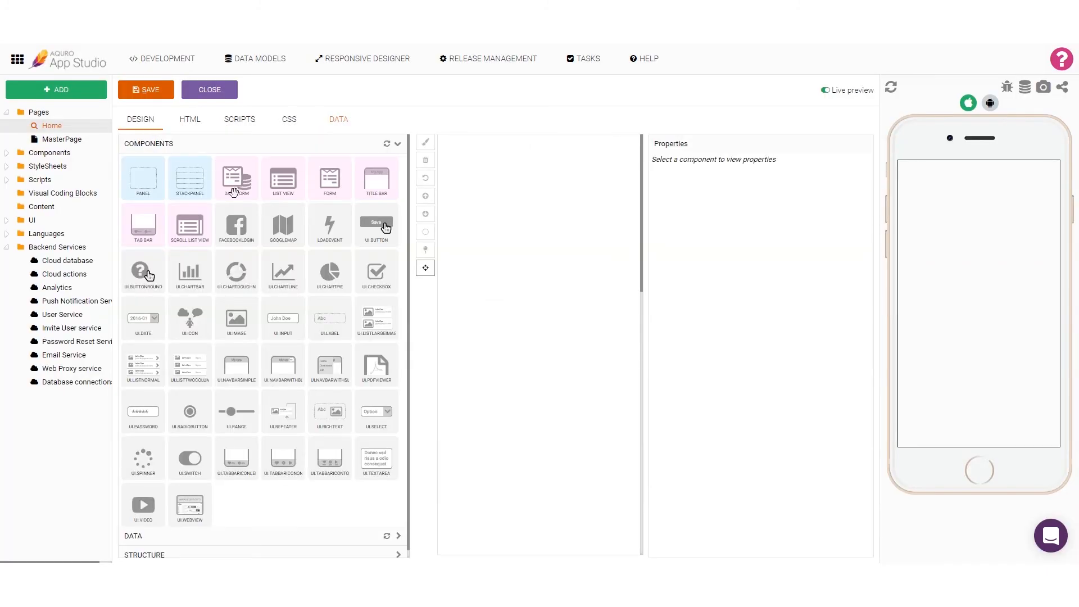
left_click_drag(376, 321, 633, 157)
left_click(783, 251)
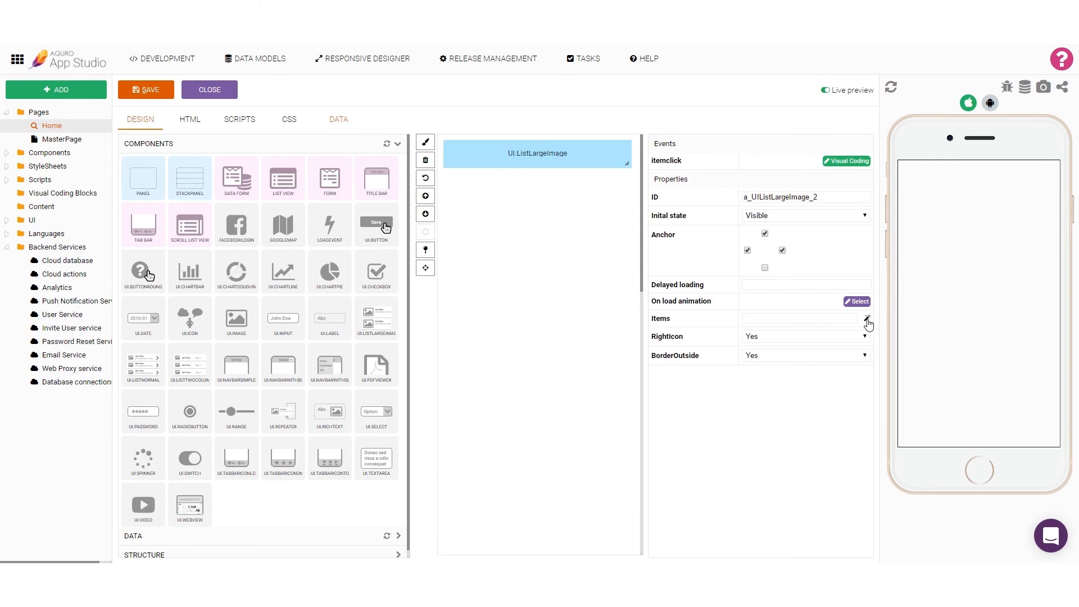
Bind the list component's Items to the NewsItems data source, copying all items under the default binding name
left_click(867, 319)
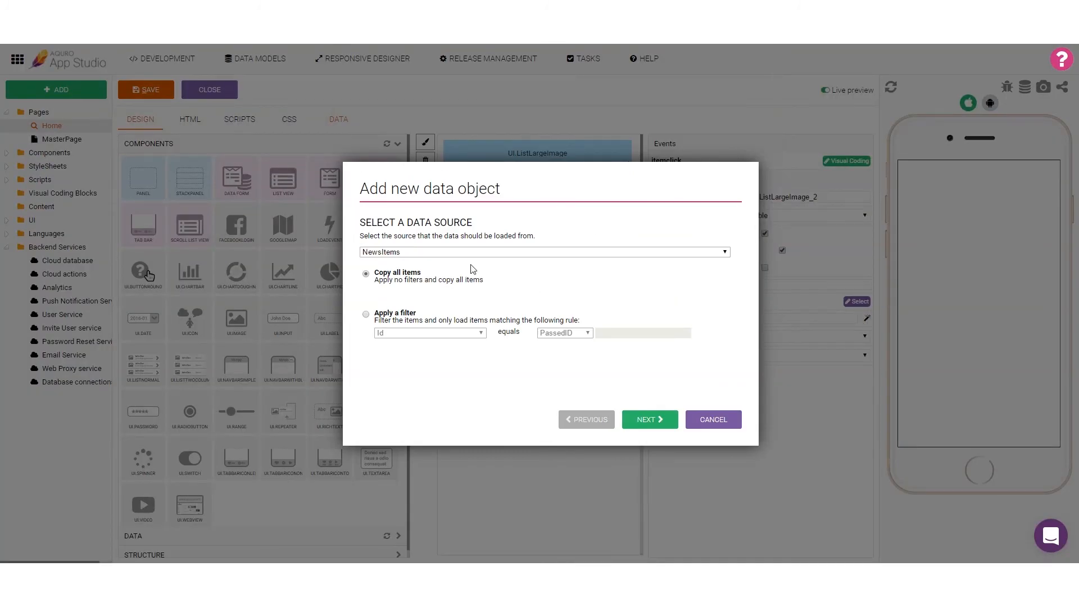
left_click(637, 419)
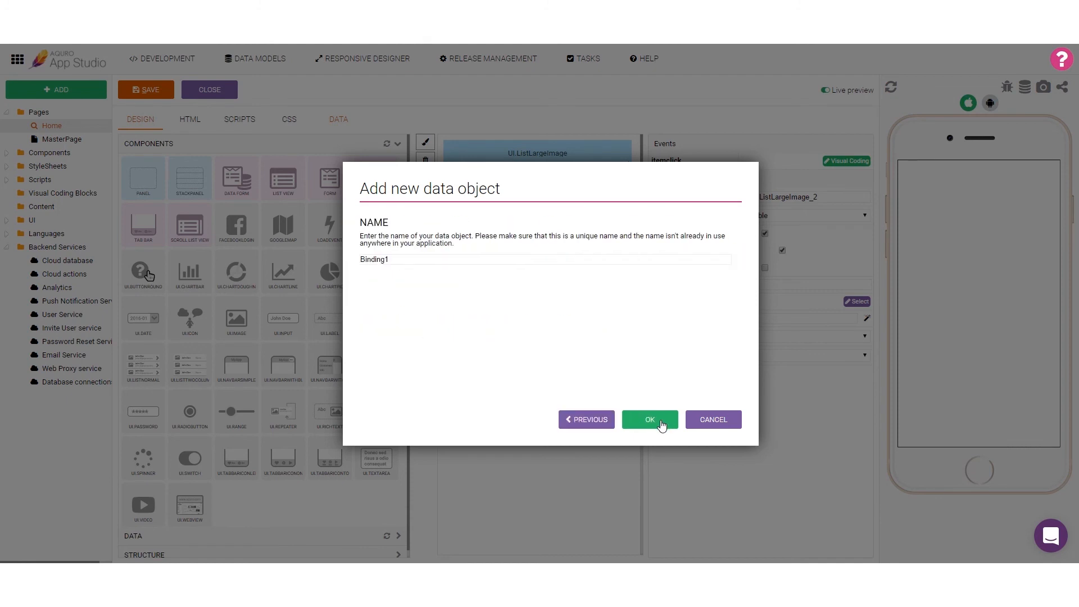
left_click(660, 422)
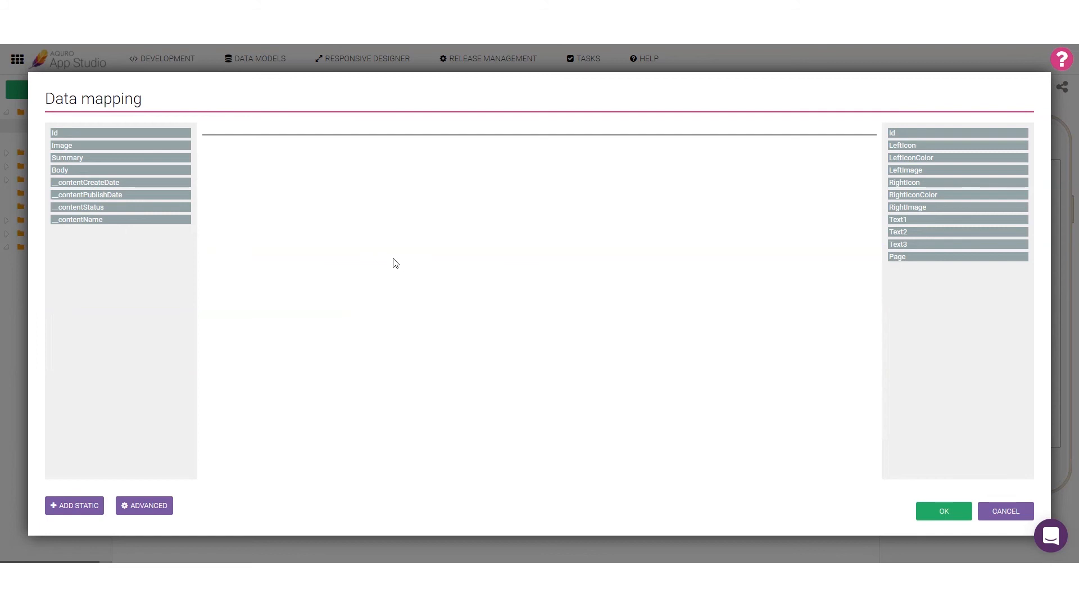
Map __contentName to Text1, Summary to Text2, Body to Text3 and Image to LeftImage in the list's data mapping
left_click_drag(120, 219, 989, 220)
left_click_drag(100, 156, 971, 243)
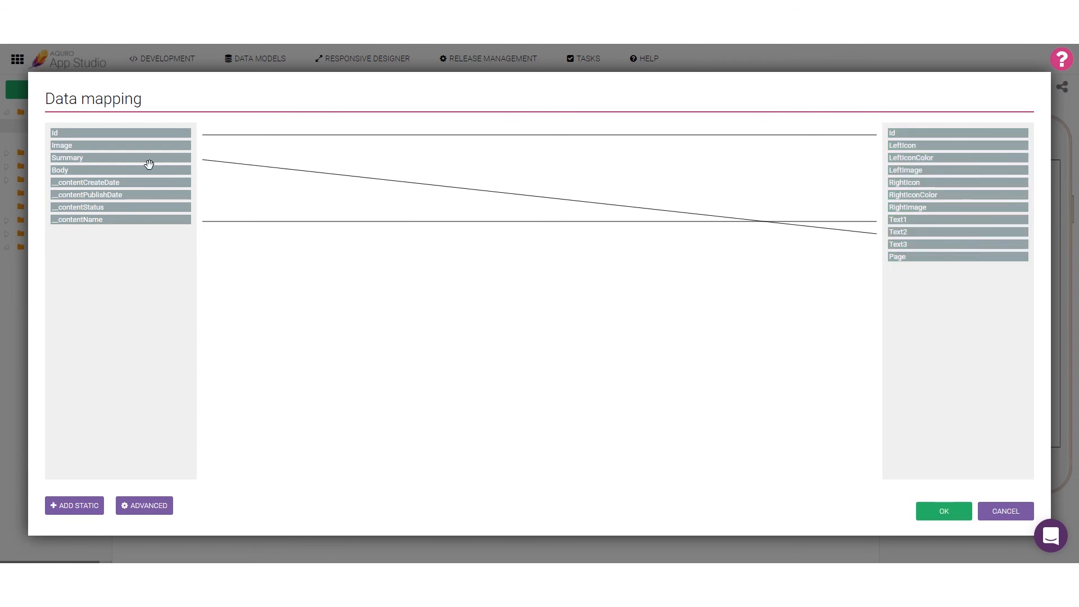
left_click_drag(74, 170, 935, 256)
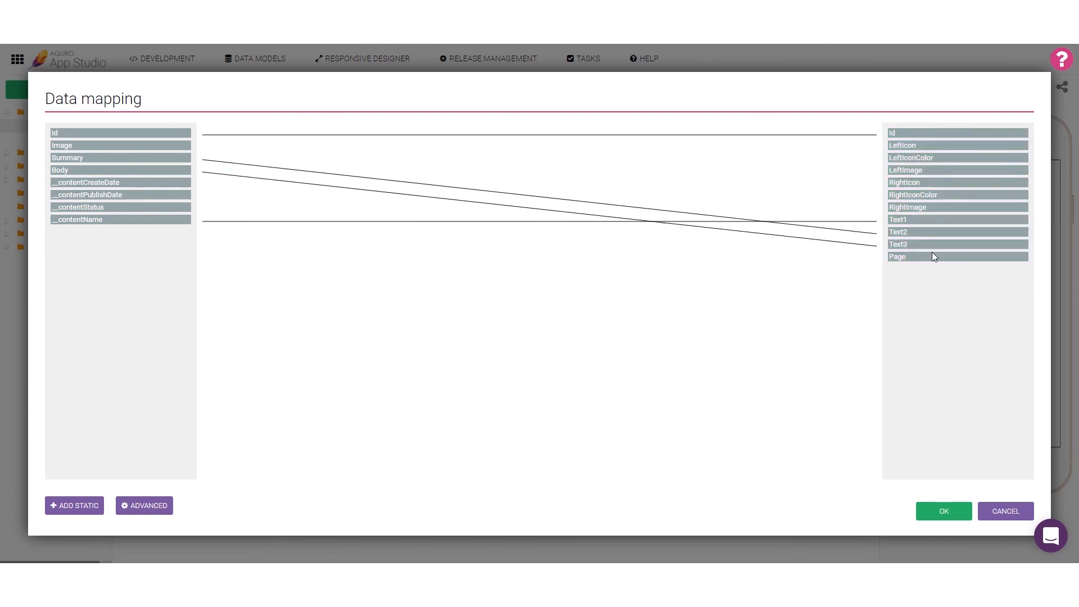
left_click_drag(79, 145, 908, 170)
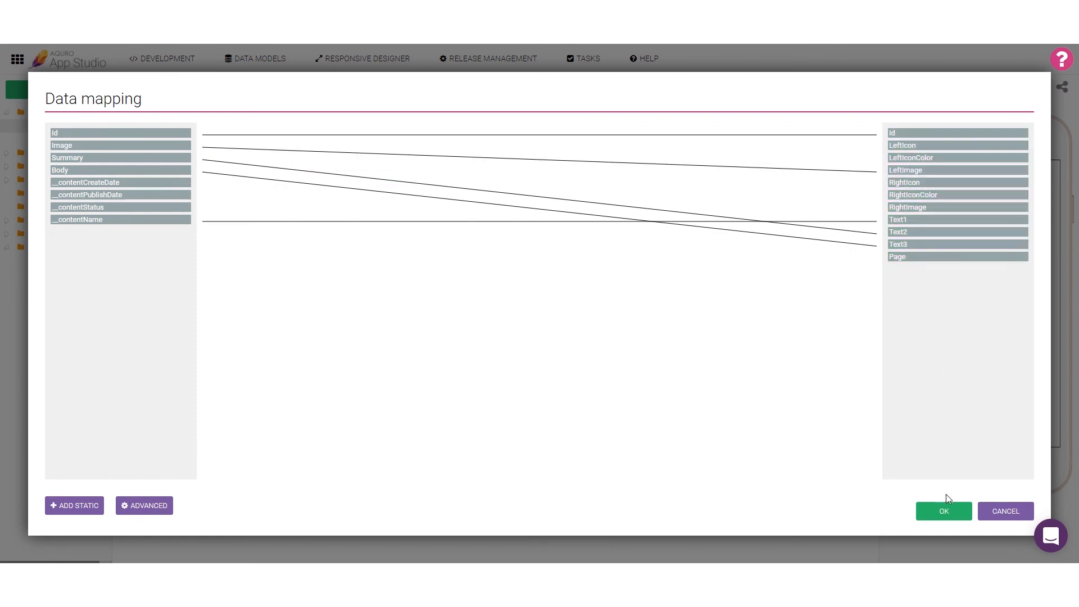
left_click(944, 511)
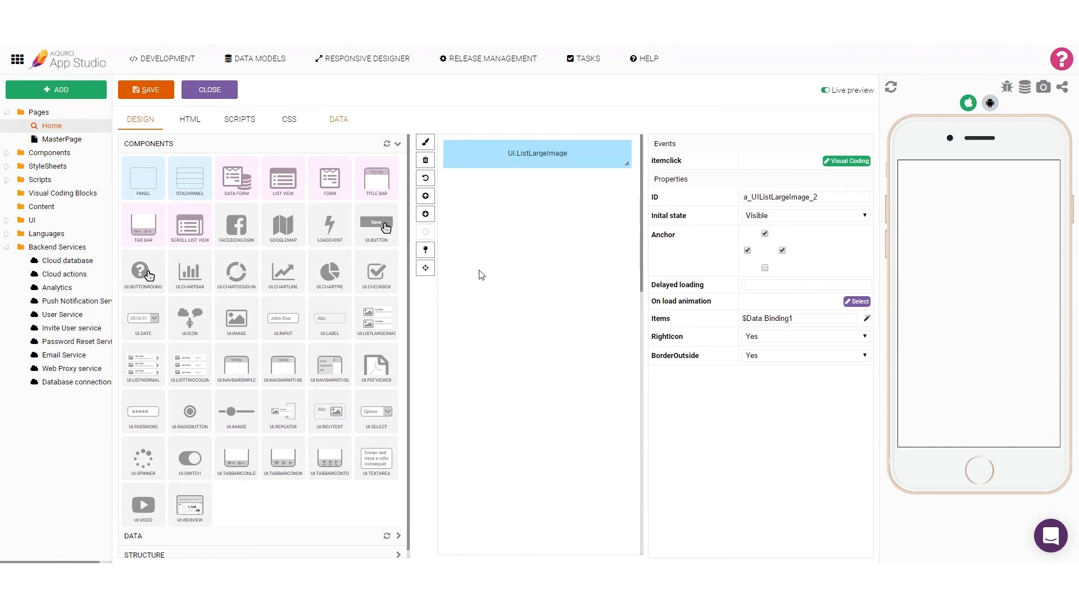
Add a Cloud.Database.Query block linked from Start in the Home page's after-loading visual script
left_click(251, 121)
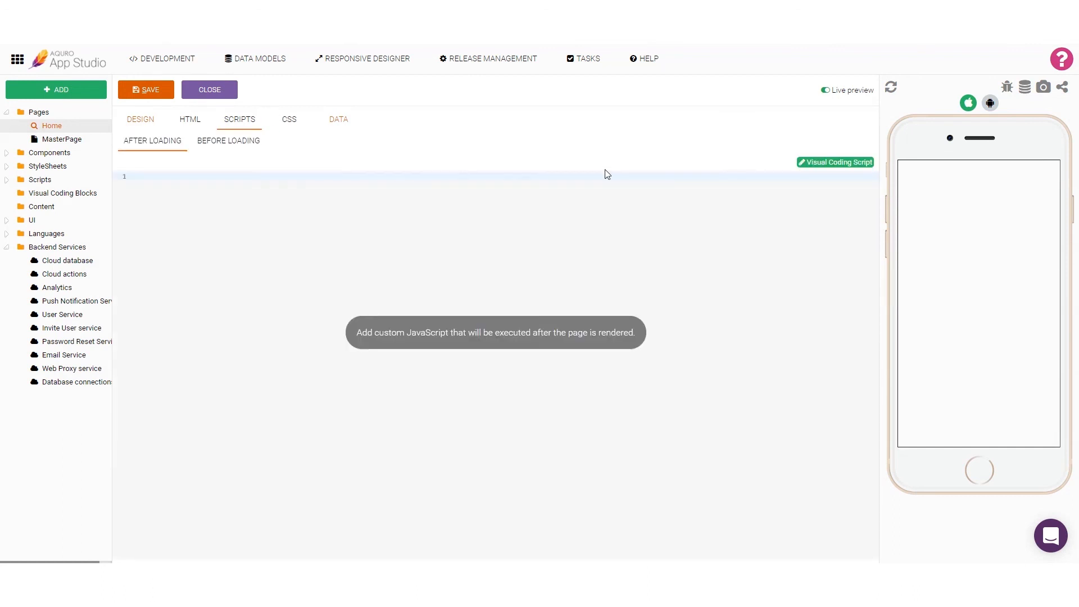
left_click(829, 169)
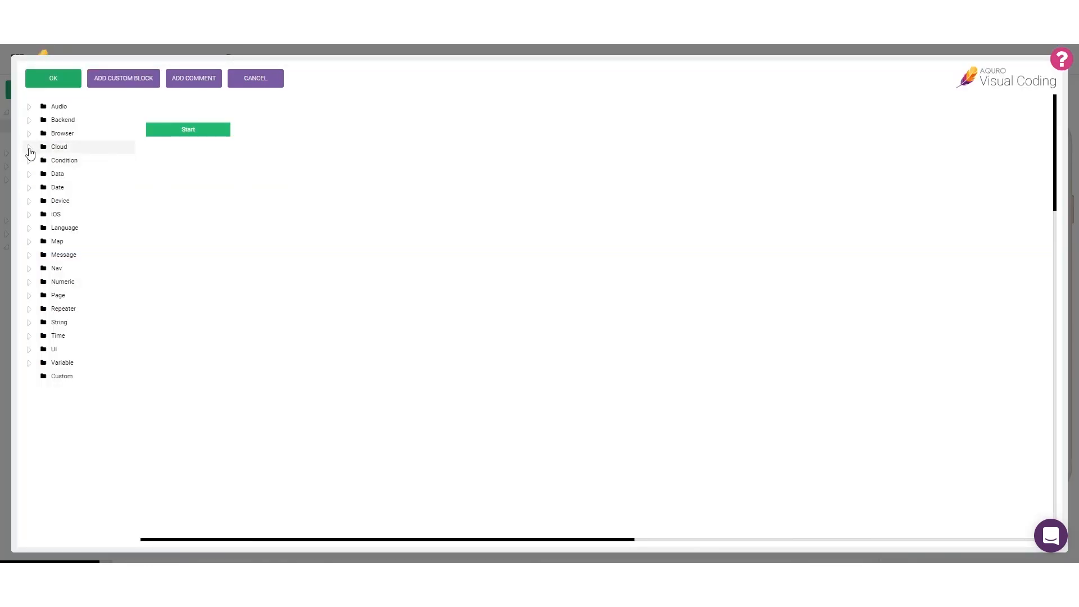
left_click(28, 148)
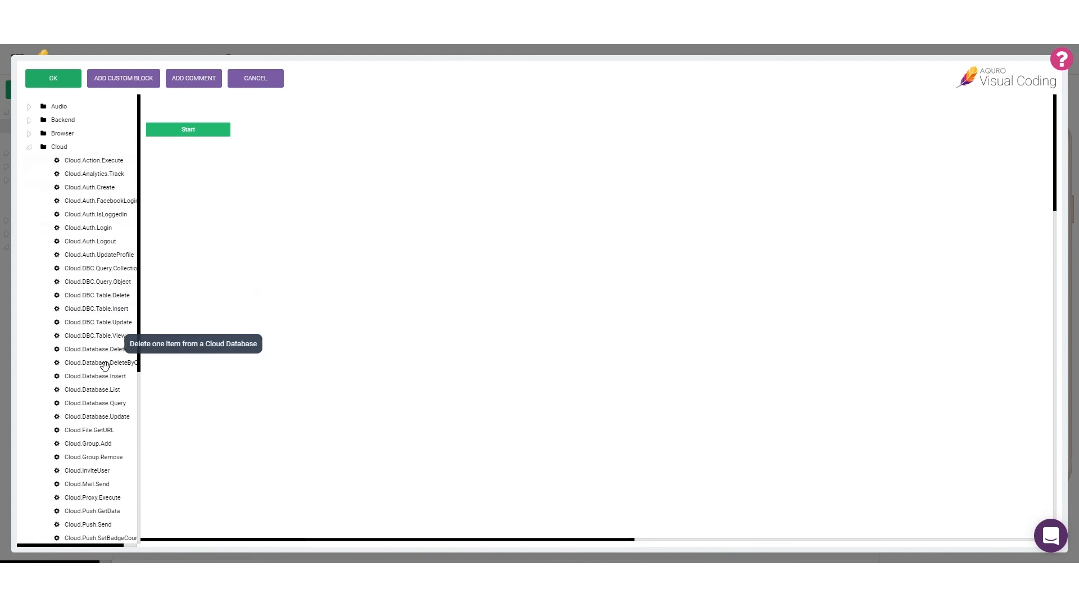
left_click_drag(107, 404, 318, 147)
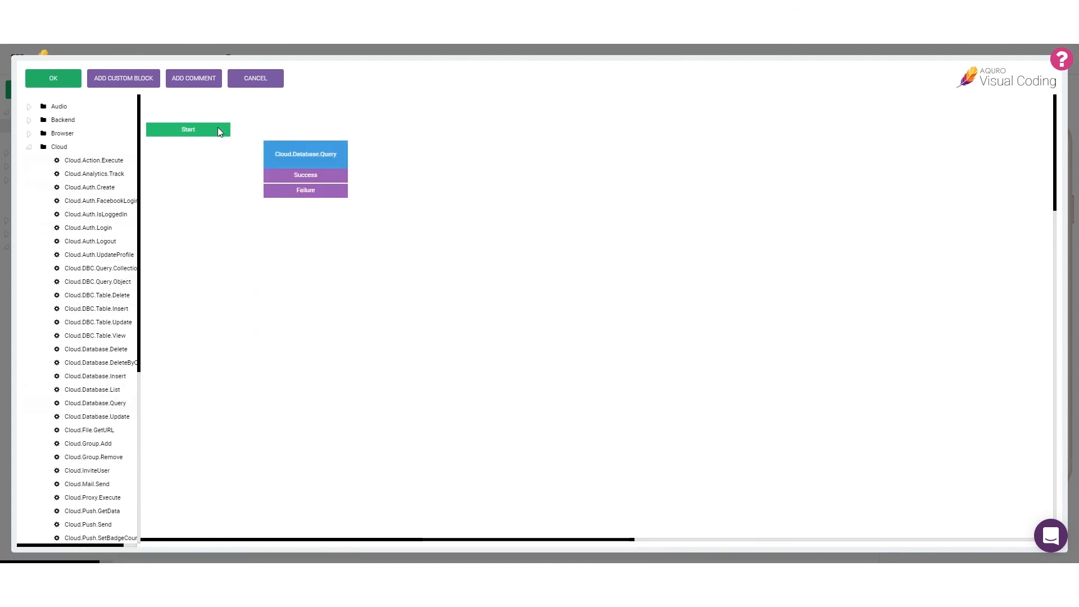
double_click(294, 158)
Configure the query block with ListNews as its Query input and NewsItems receiving its Collection output
left_click_drag(207, 102, 456, 105)
left_click_drag(646, 115, 814, 139)
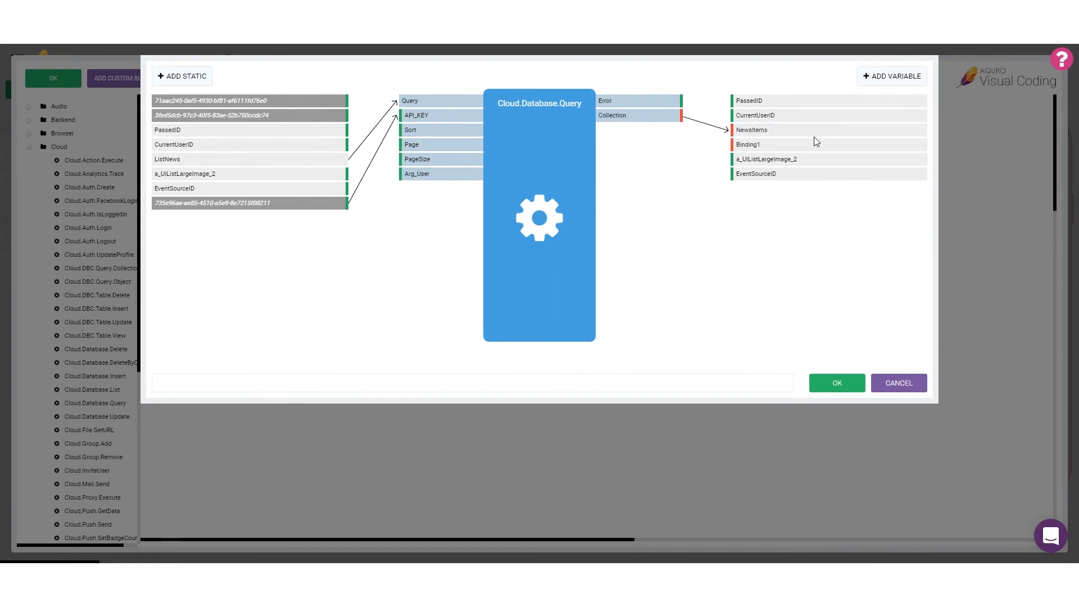
left_click(837, 382)
Add a Data.Refresh.LoadedData block to the script, linked from the query block's Success output
left_click(29, 148)
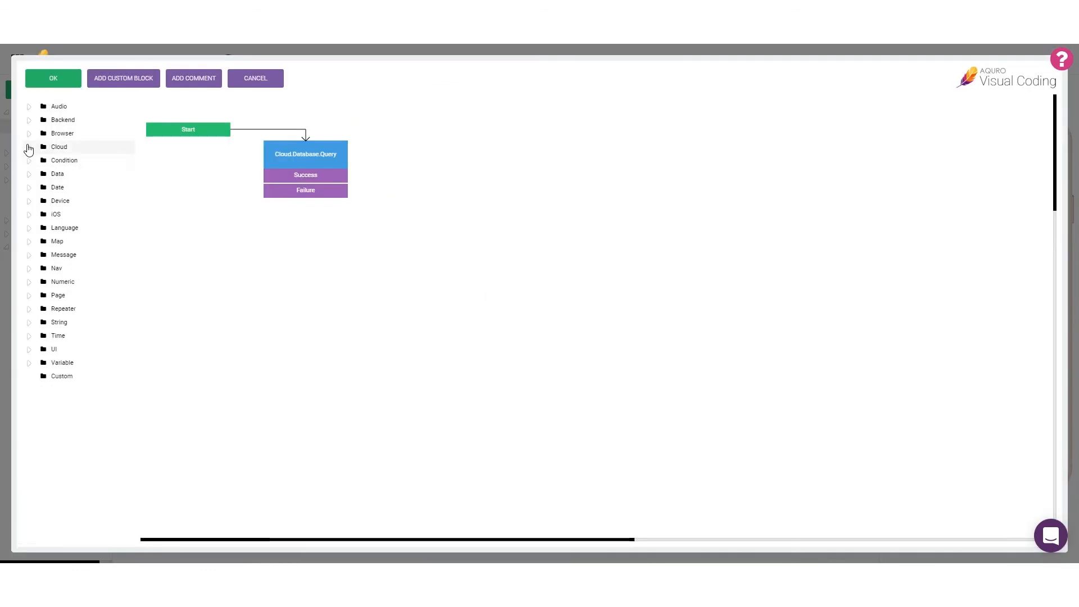
left_click(32, 175)
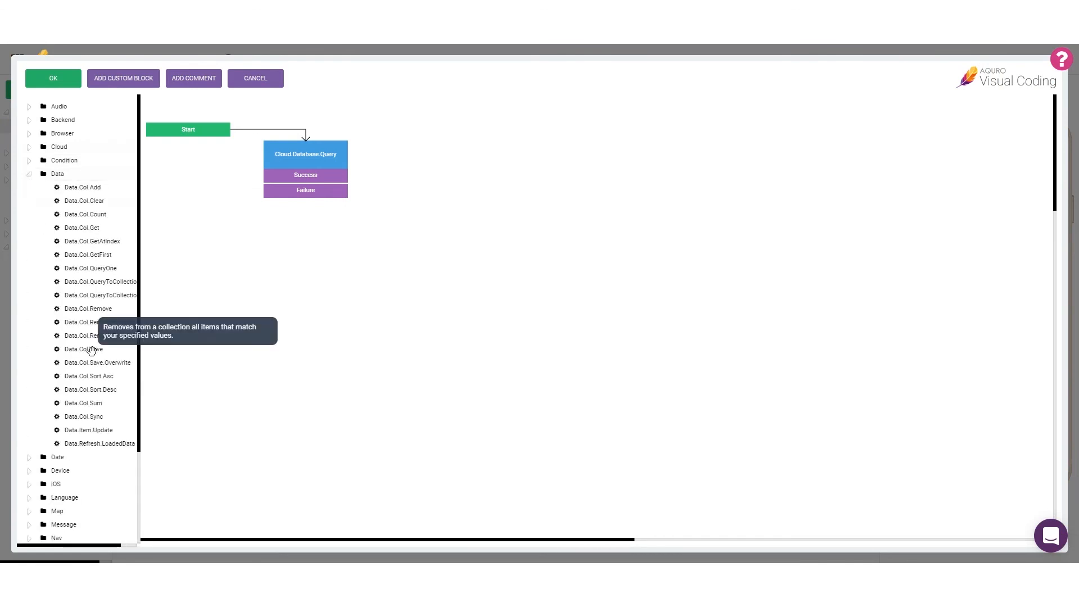
left_click_drag(98, 440, 443, 170)
left_click_drag(339, 180, 439, 172)
left_click(439, 172)
left_click(612, 388)
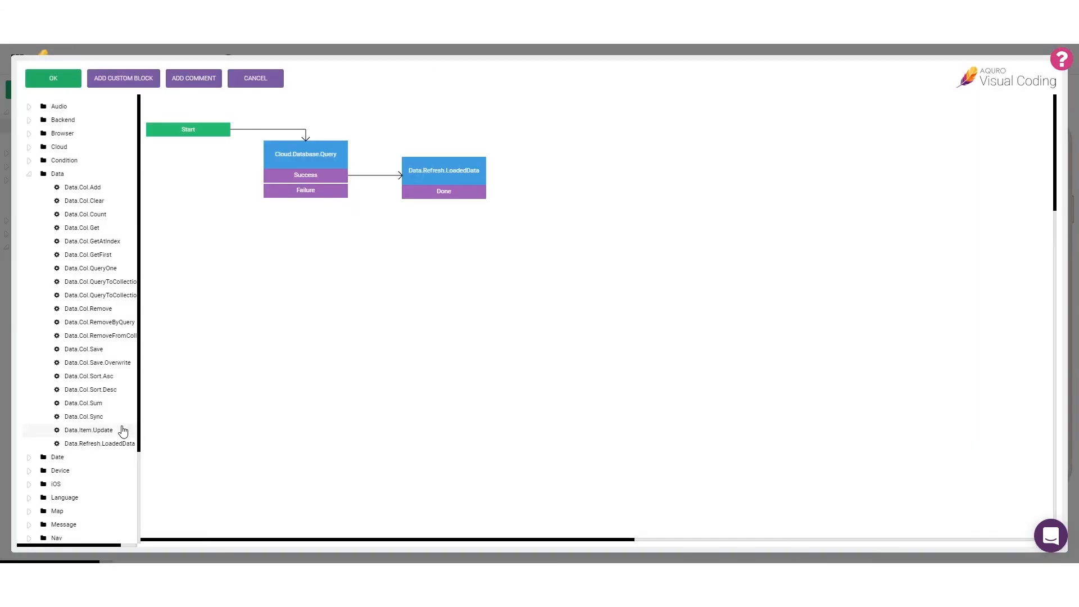
Add a UI.Component.Reload block for a_UIListLargeImage_2 after the refresh block's Done output, and save the script and Home page
scroll(67, 489, "down", 3)
left_click(28, 501)
scroll(47, 499, "down", 2)
scroll(47, 499, "down", 3)
left_click_drag(112, 430, 597, 170)
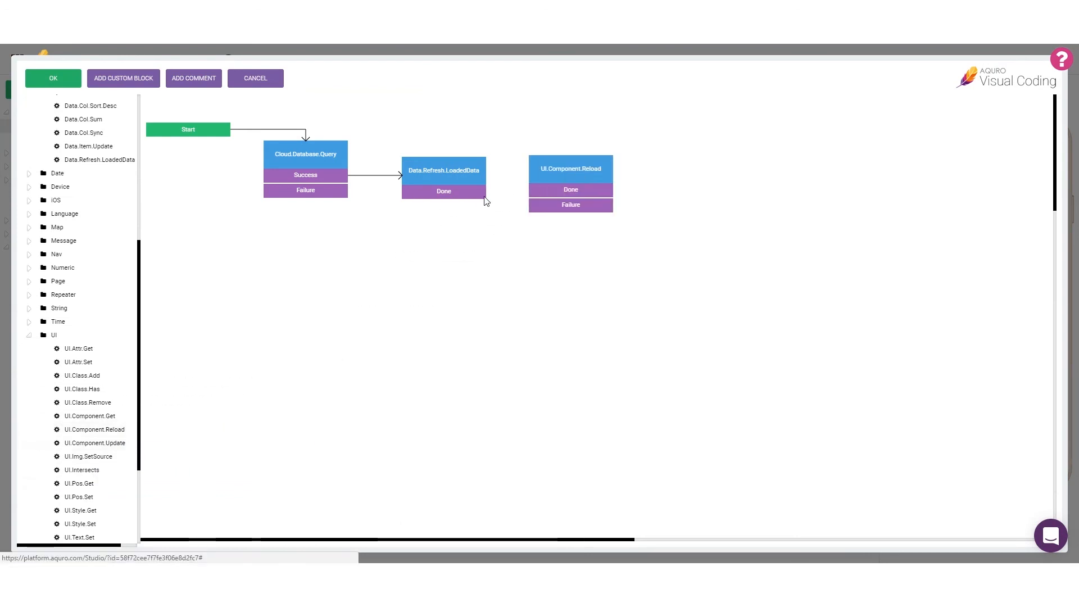
left_click_drag(476, 198, 559, 162)
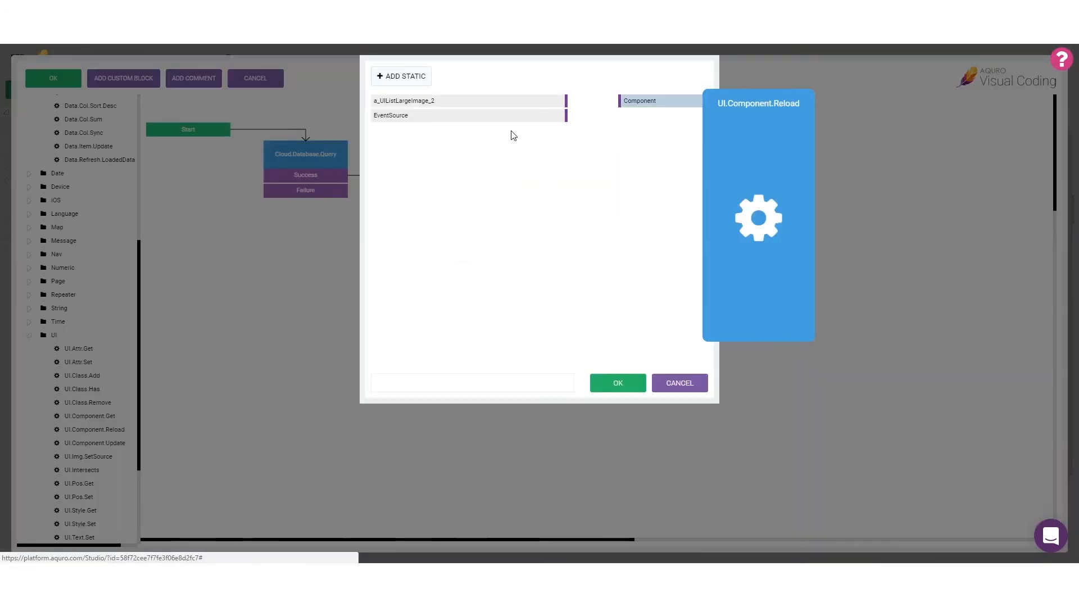
left_click_drag(480, 106, 703, 100)
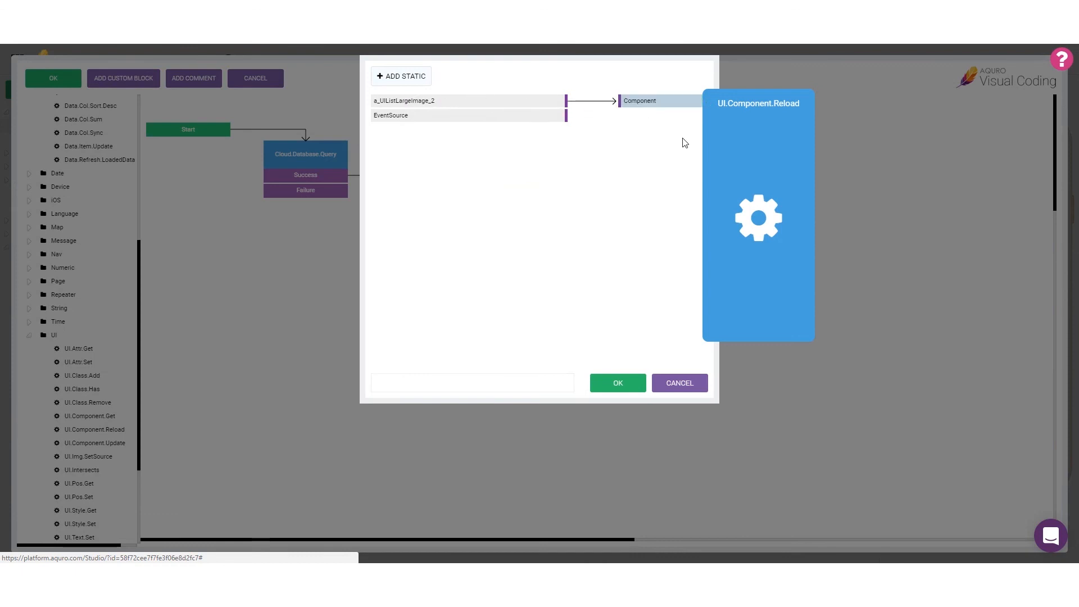
left_click(619, 382)
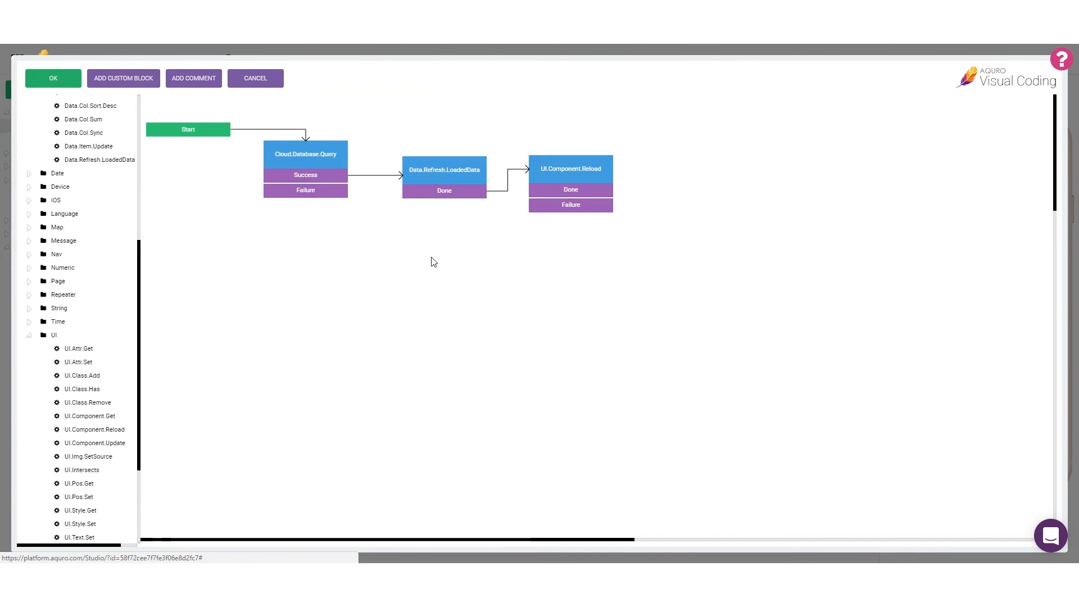
left_click(53, 78)
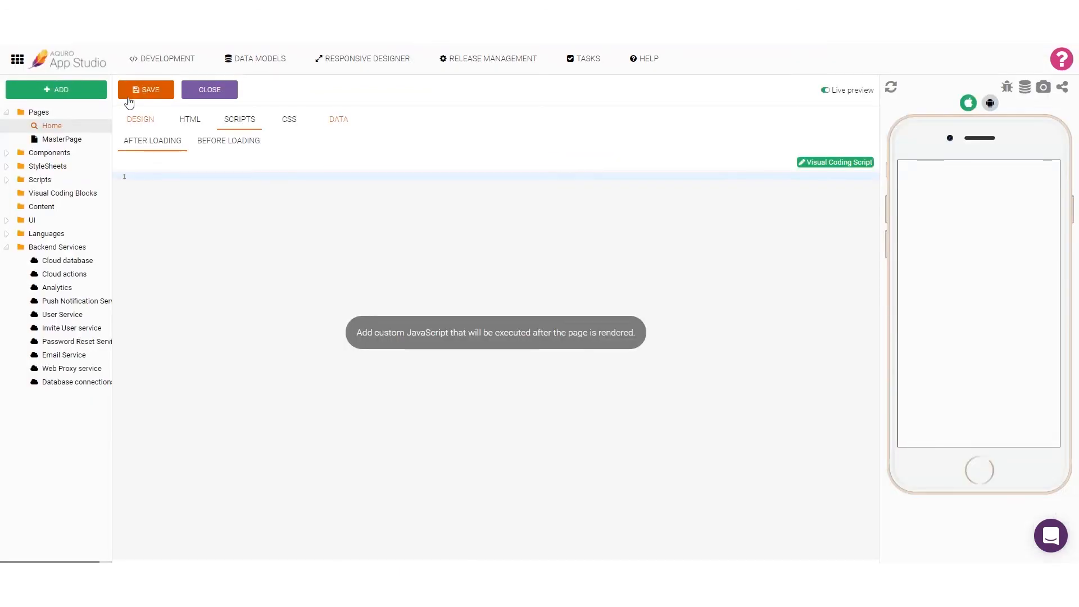
left_click(150, 92)
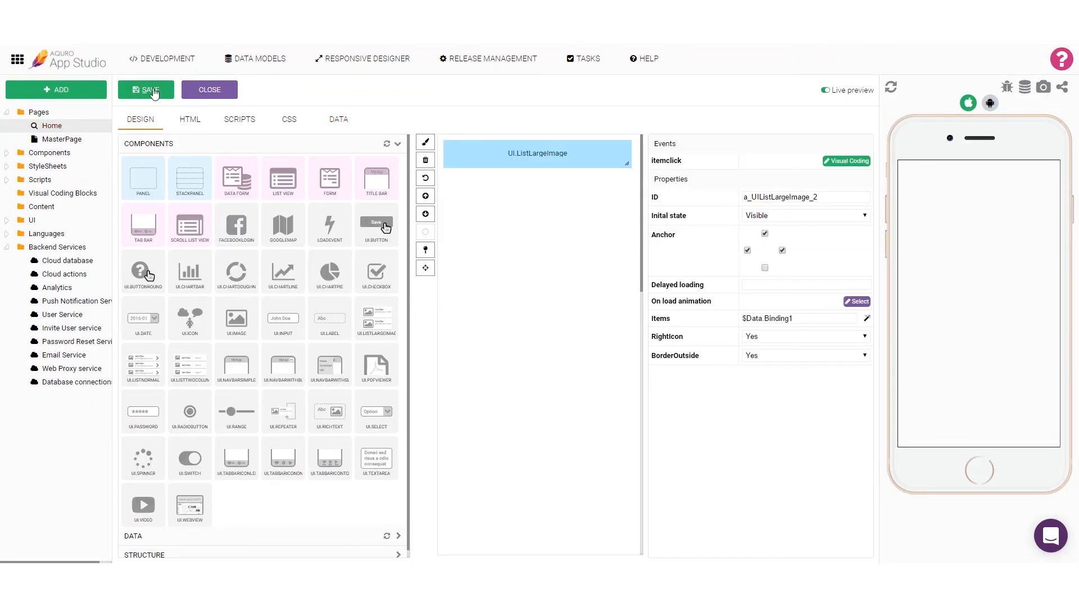